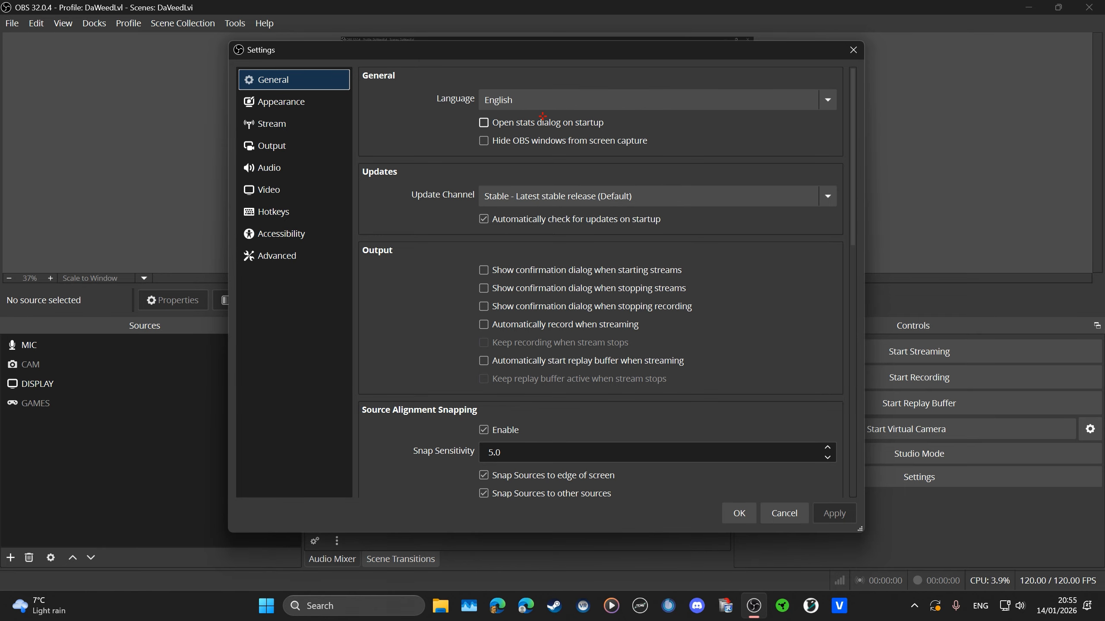
# Keep the update channel on Stable - Latest stable release (Default) in the General settings
pyautogui.click(557, 196)
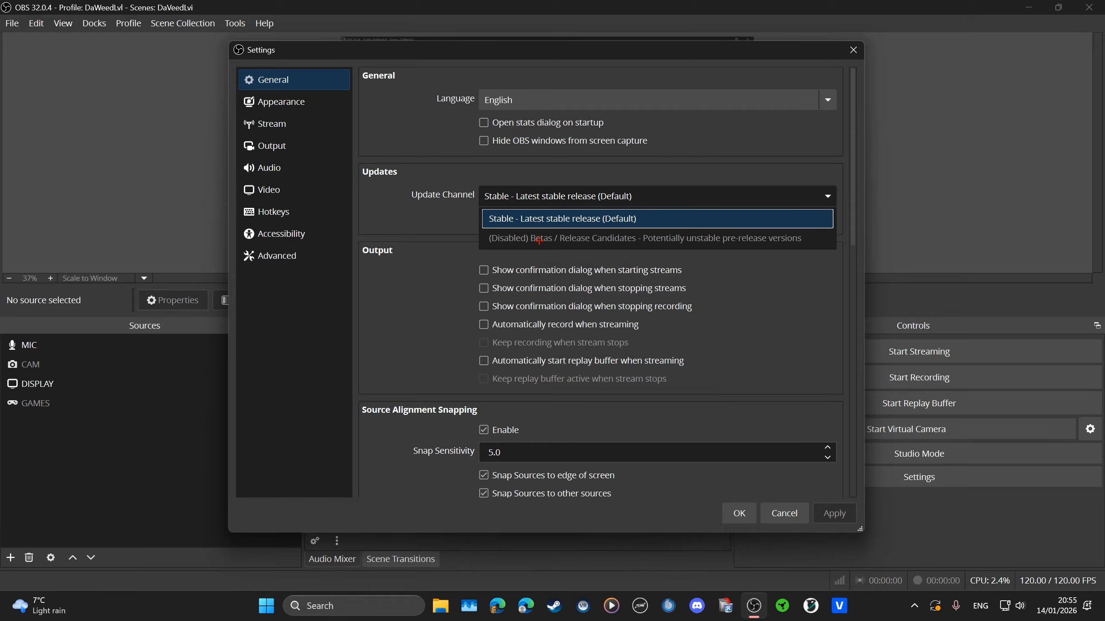
pyautogui.click(544, 219)
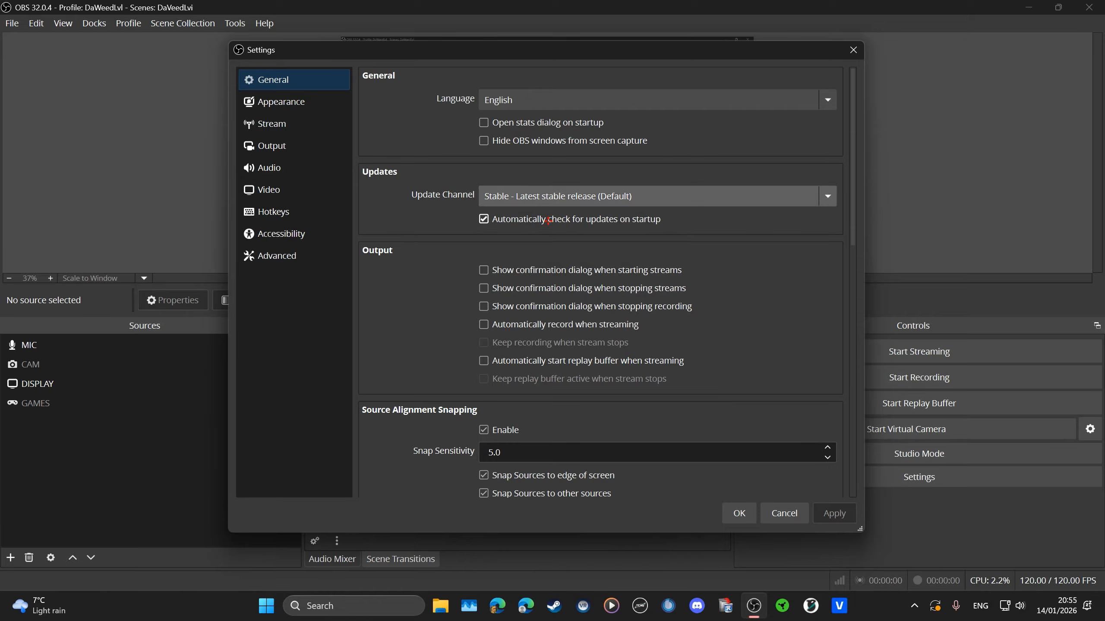
pyautogui.click(643, 197)
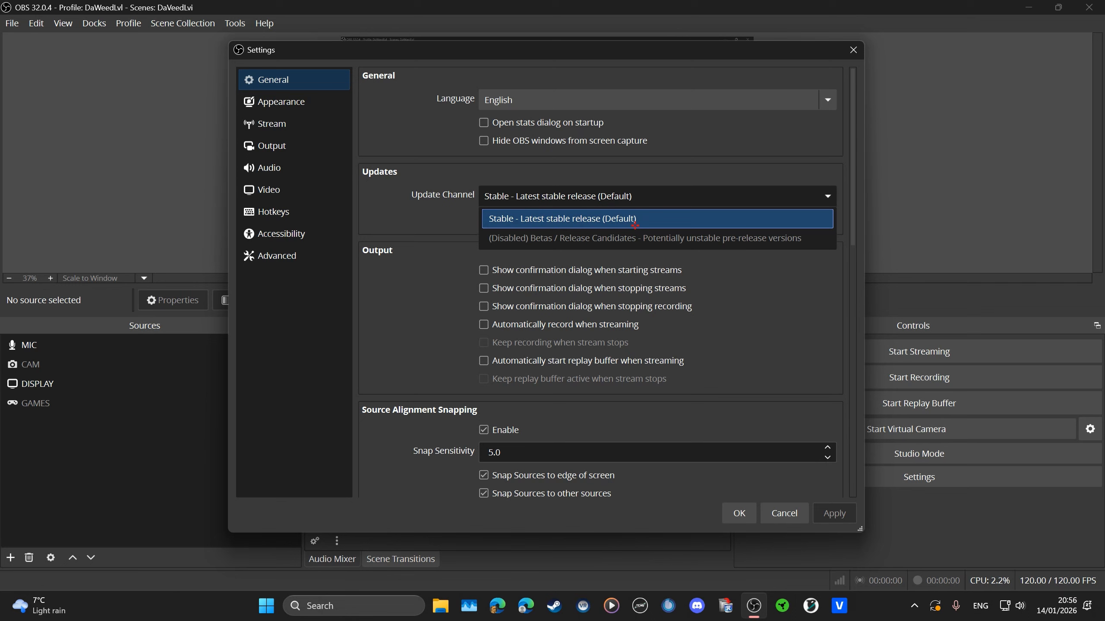
pyautogui.click(644, 198)
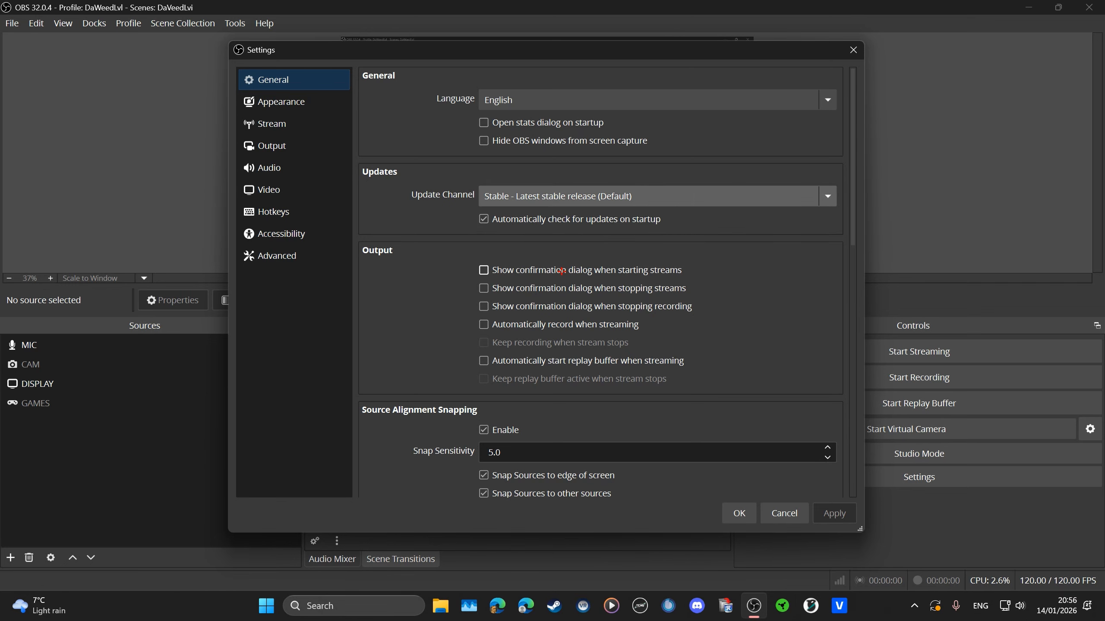
# Review the output and source snapping options with snap sensitivity at 5.0, and reposition the Settings window
pyautogui.scroll(-3, 561, 271)
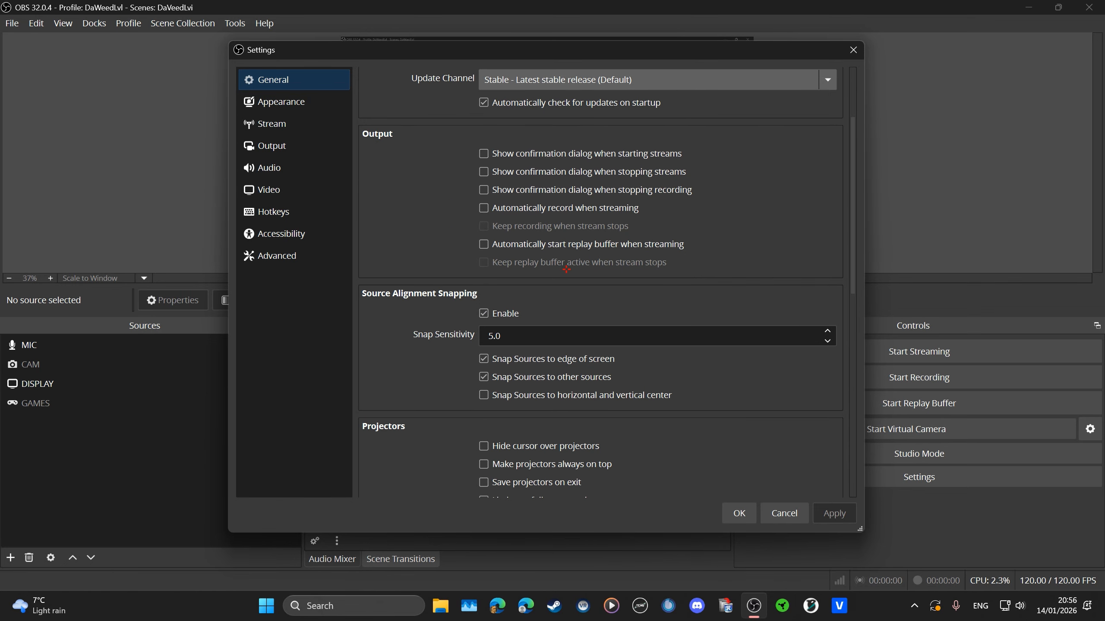
pyautogui.scroll(-3, 568, 264)
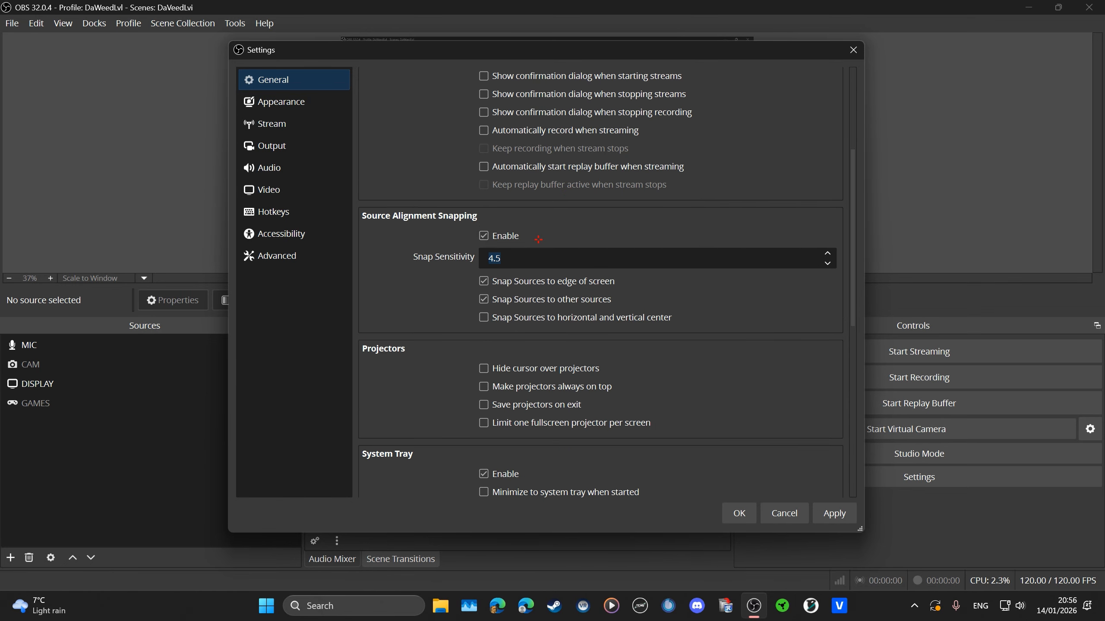
pyautogui.scroll(1, 516, 257)
pyautogui.moveTo(608, 52); pyautogui.dragTo(599, 84)
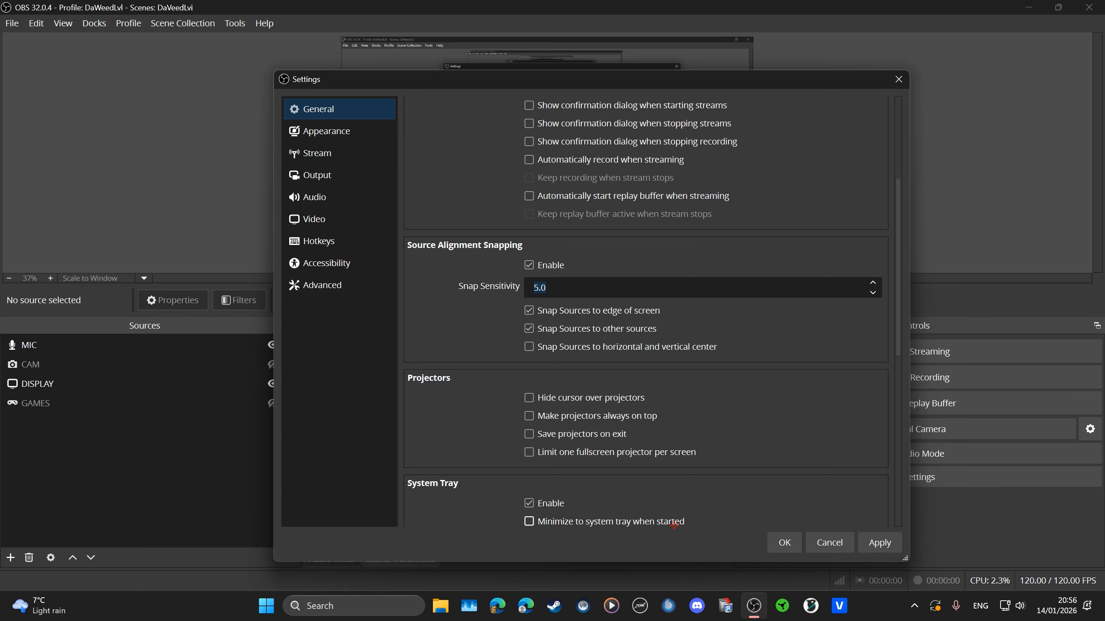
# Review the appearance settings and the available theme styles, leaving the style on Classic
pyautogui.click(344, 136)
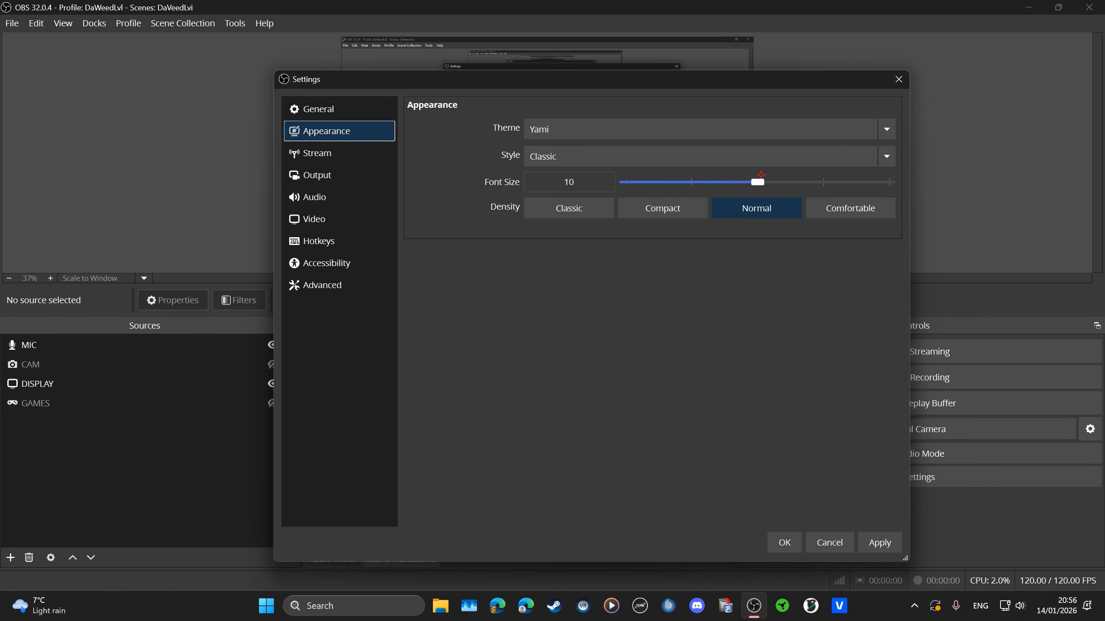
pyautogui.click(548, 161)
pyautogui.click(510, 230)
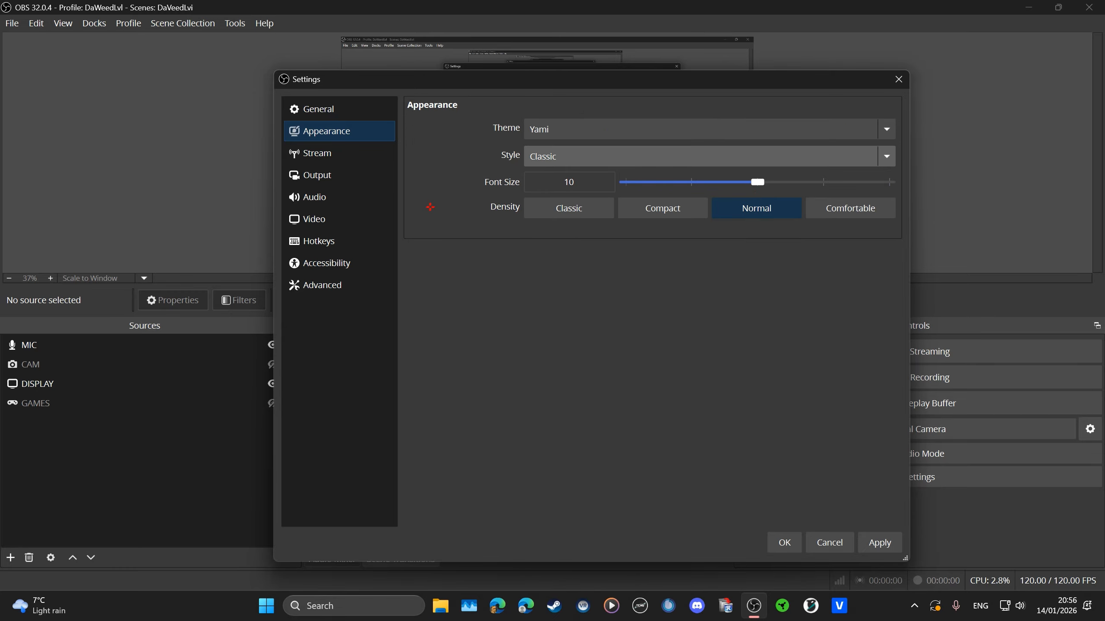
# Review the available streaming services in the stream settings, leaving Twitch selected
pyautogui.click(317, 153)
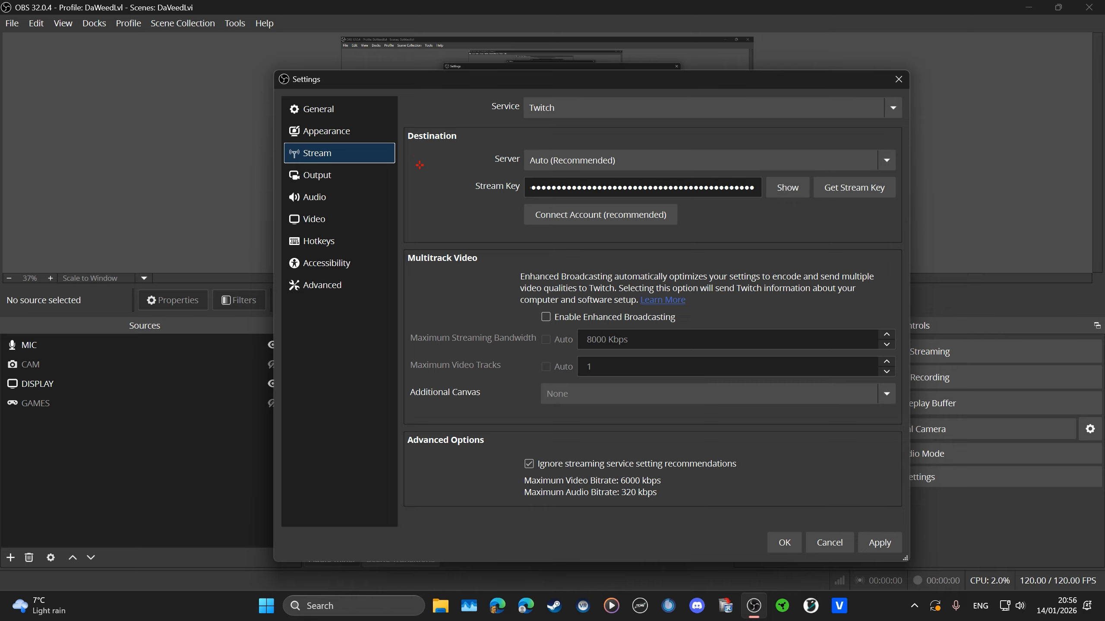
pyautogui.click(546, 108)
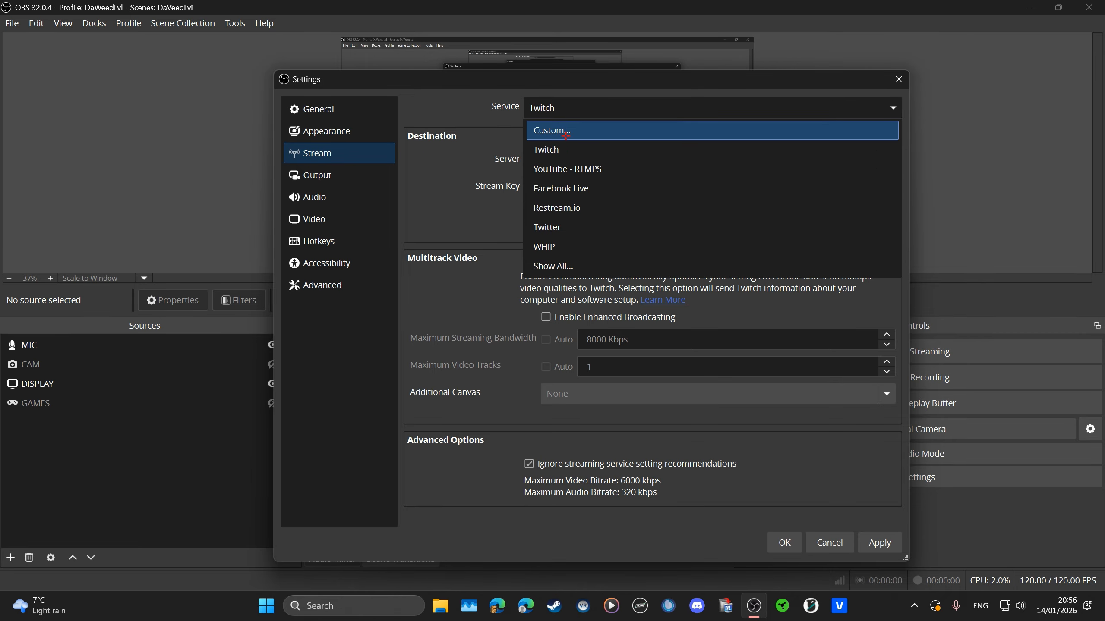
pyautogui.click(564, 107)
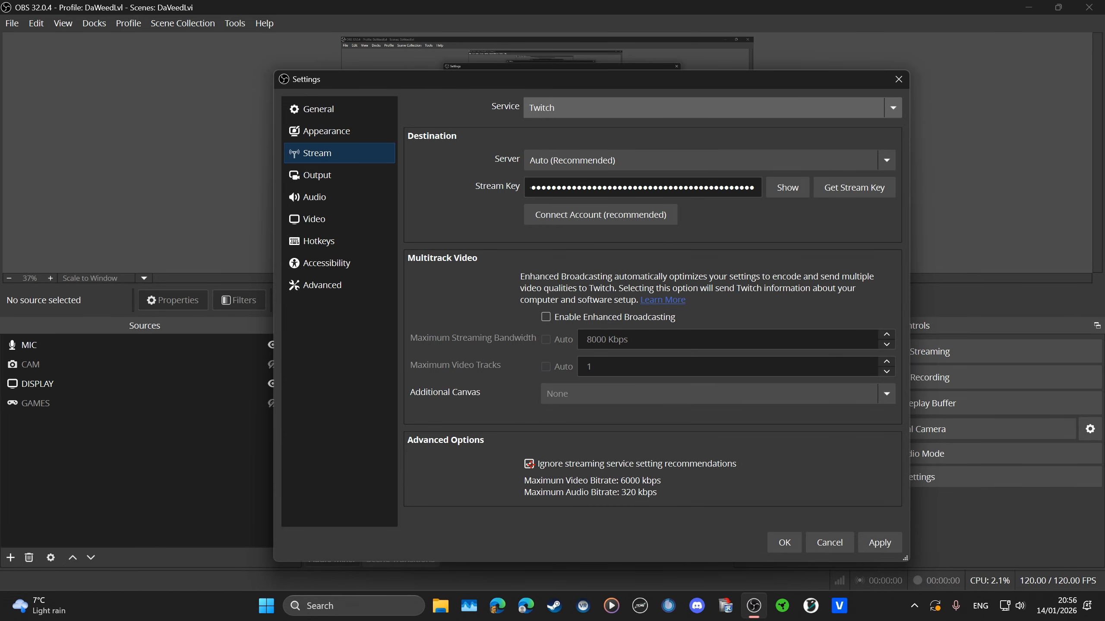
# For the streaming output, select the NVIDIA NVENC H.264 video encoder and set the rescale resolution to 2560x1440
pyautogui.click(329, 176)
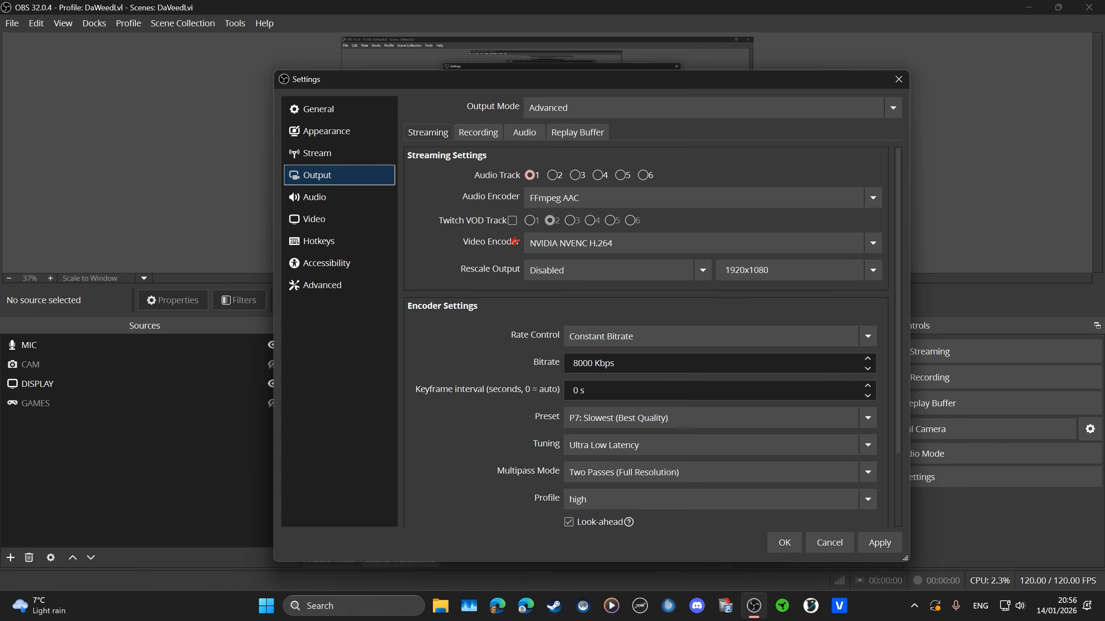
pyautogui.click(549, 201)
pyautogui.click(550, 204)
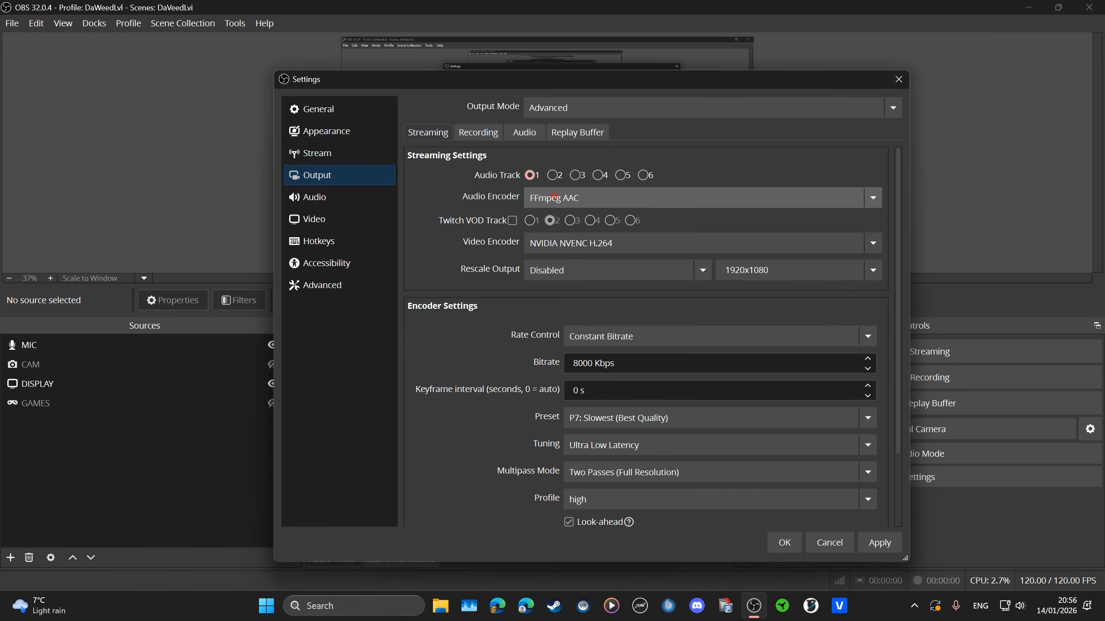
pyautogui.click(576, 244)
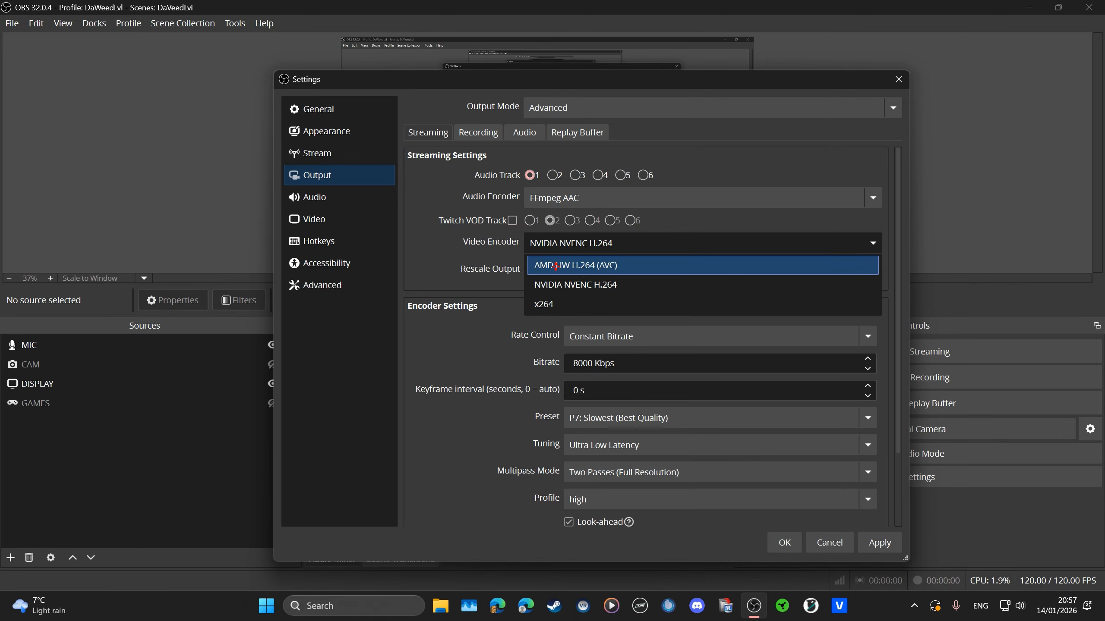
pyautogui.click(578, 286)
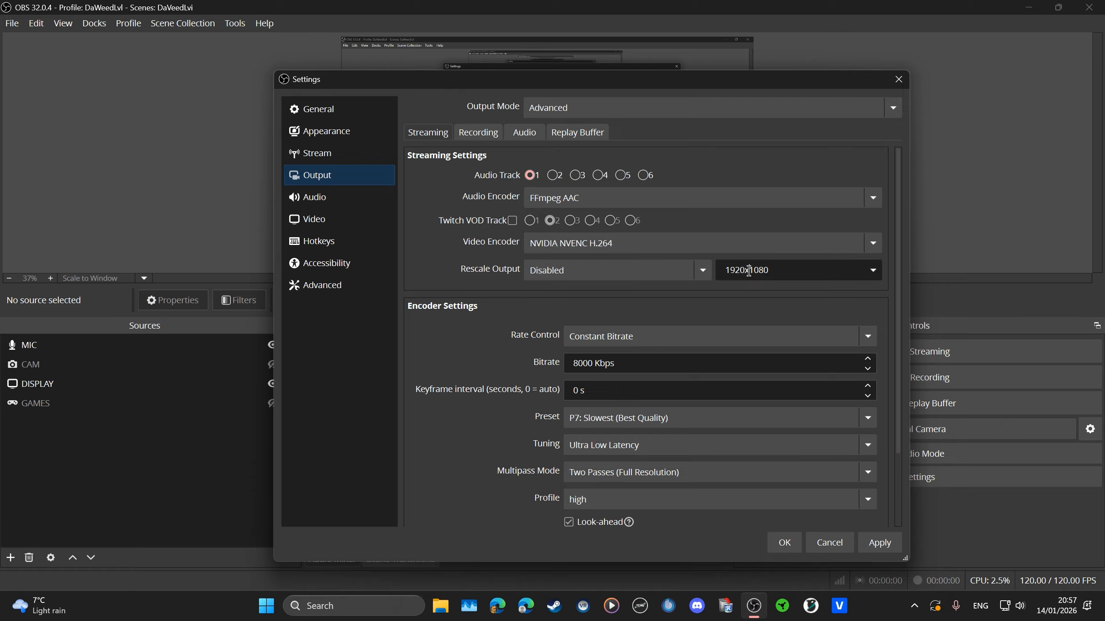
pyautogui.click(874, 271)
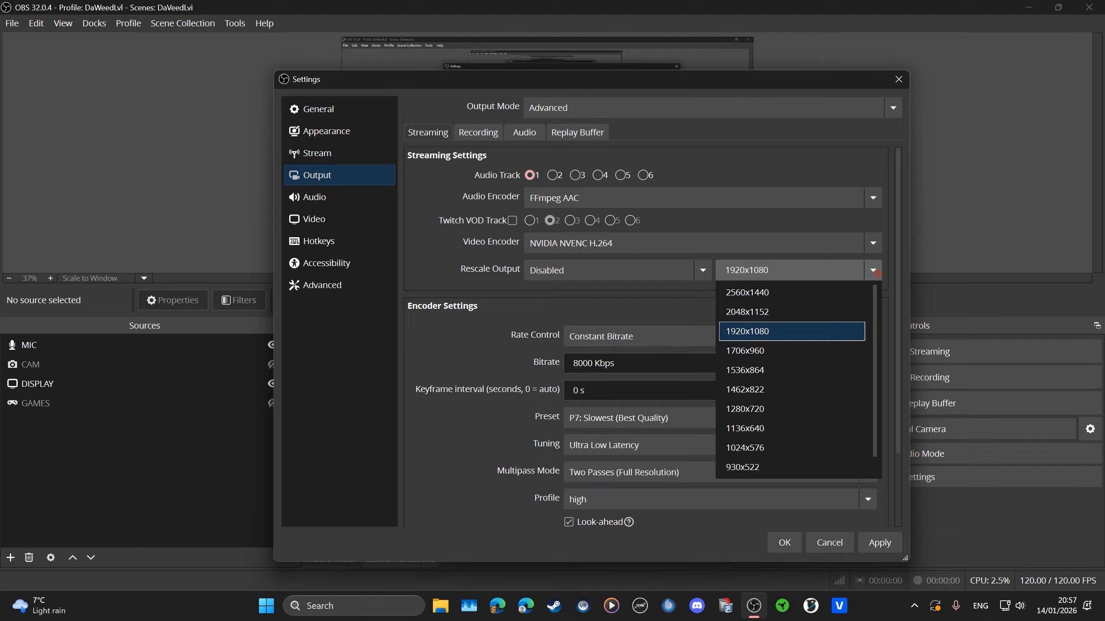
pyautogui.click(757, 293)
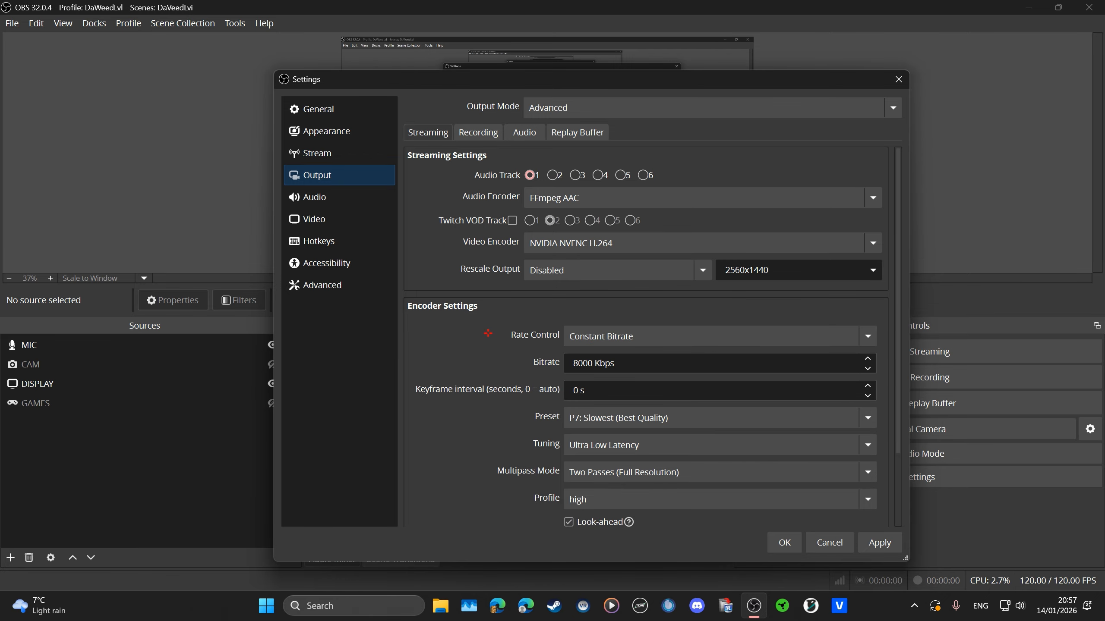
# Review the streaming encoder's rate control options, leaving Constant Bitrate selected
pyautogui.scroll(-1, 486, 334)
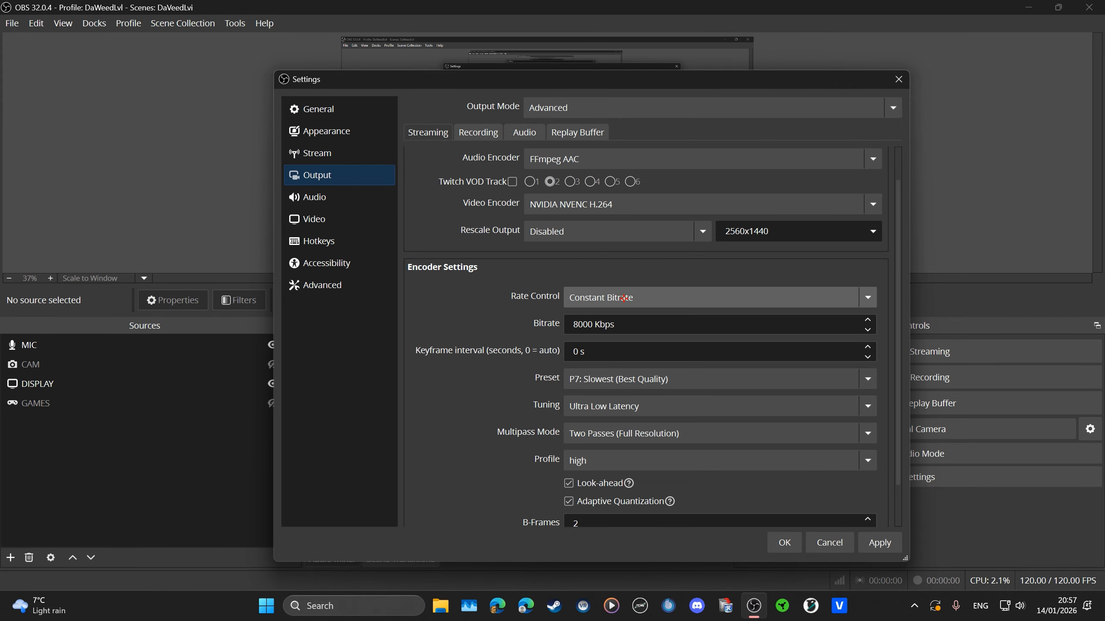
pyautogui.click(623, 298)
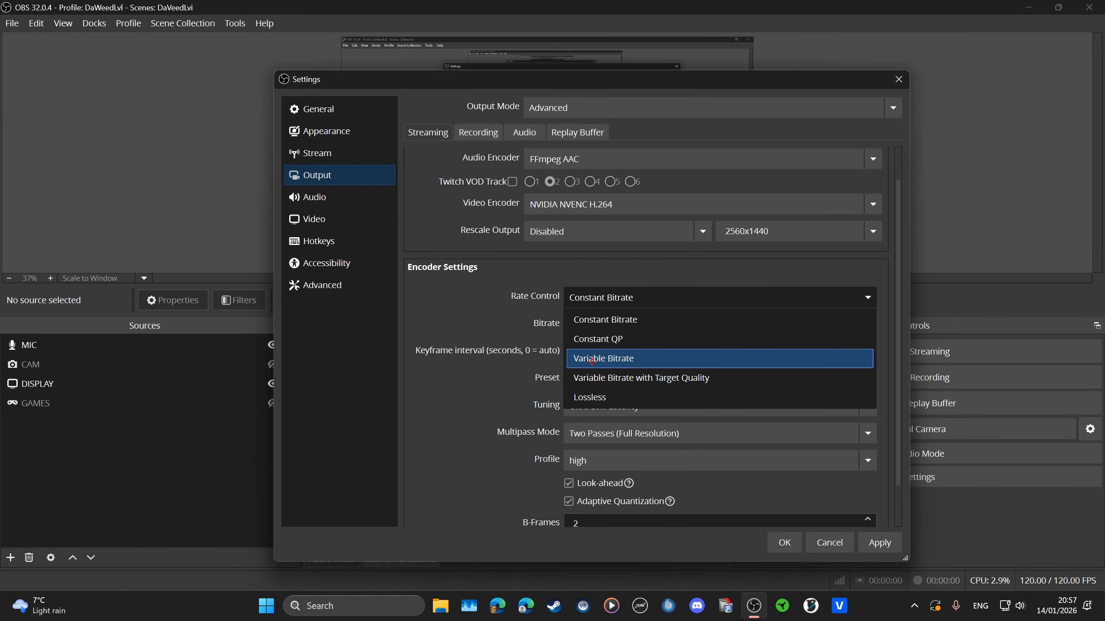
pyautogui.click(630, 296)
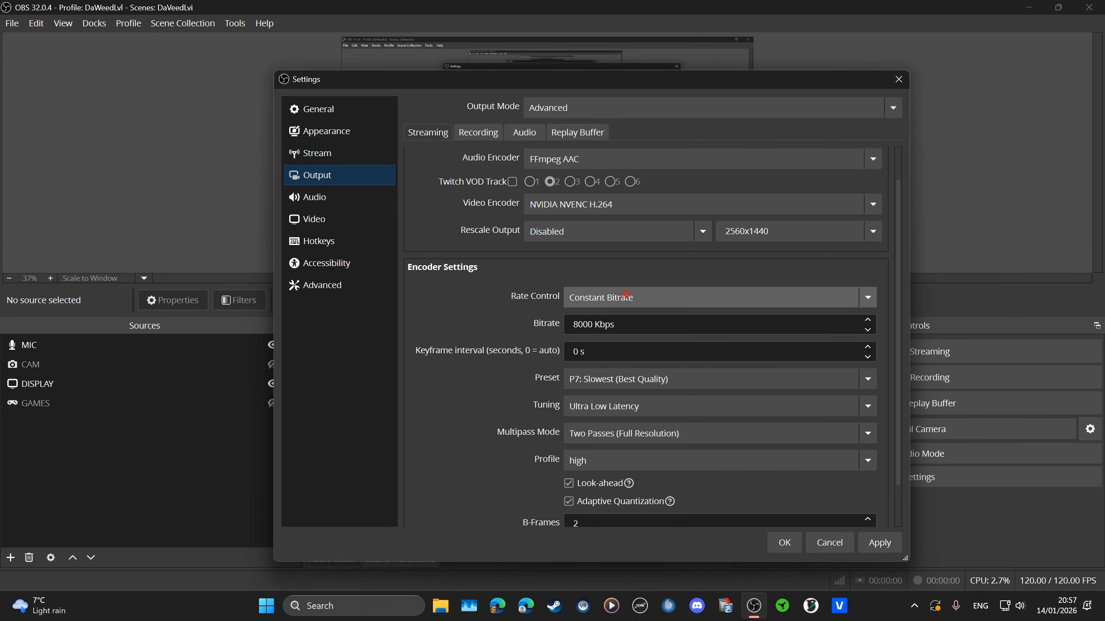
pyautogui.click(618, 292)
pyautogui.click(618, 297)
pyautogui.scroll(-1, 540, 342)
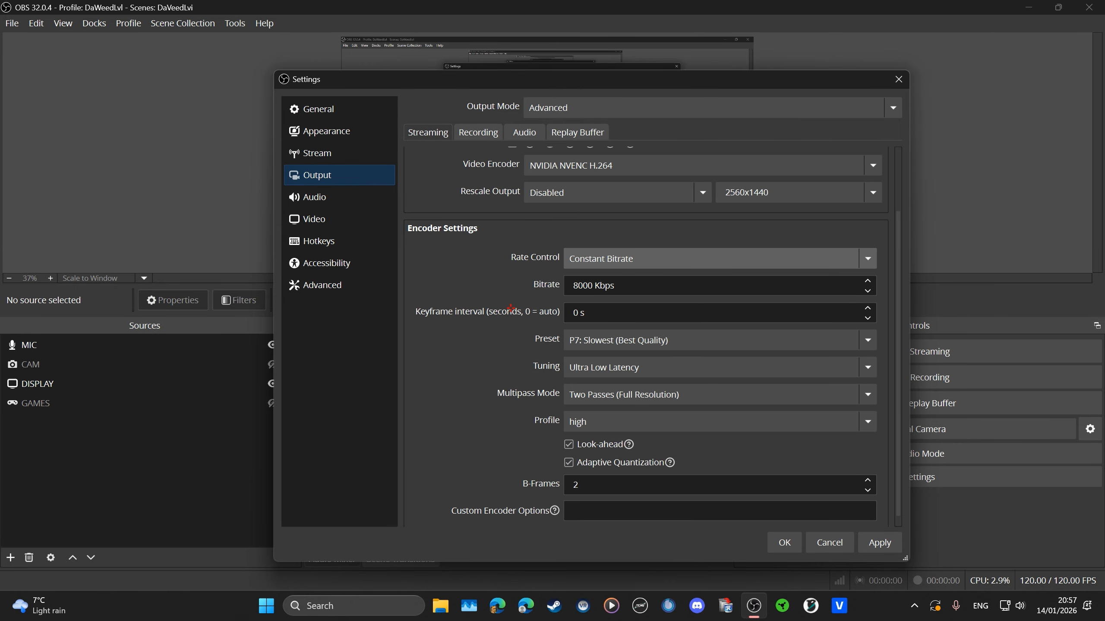
# Set the streaming encoder's keyframe interval to 0 s for automatic
pyautogui.click(565, 310)
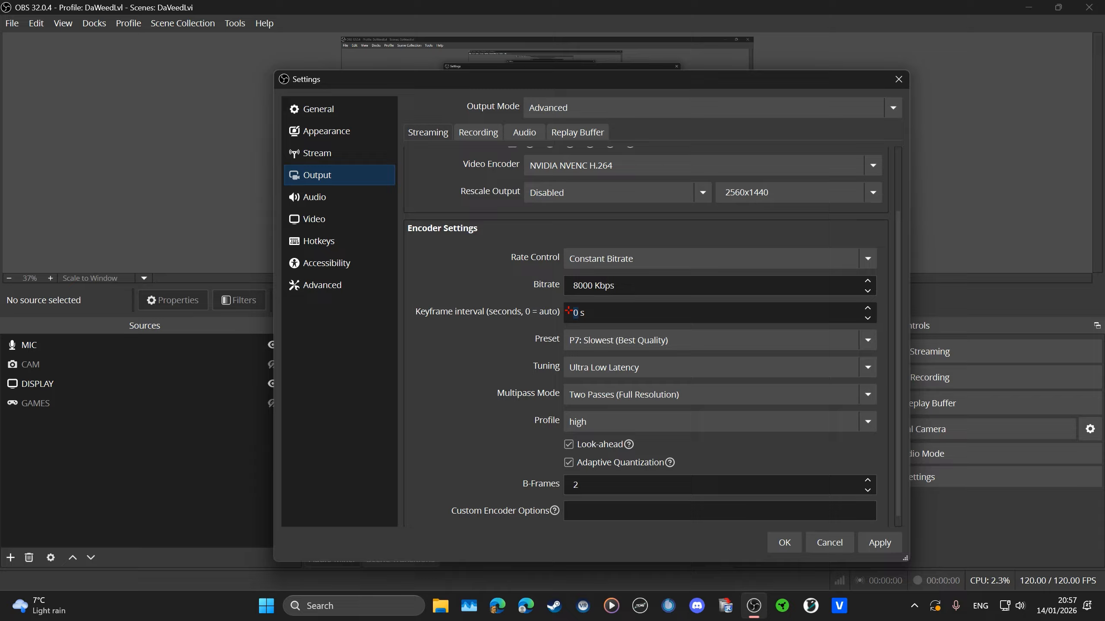
pyautogui.click(867, 308)
pyautogui.click(864, 318)
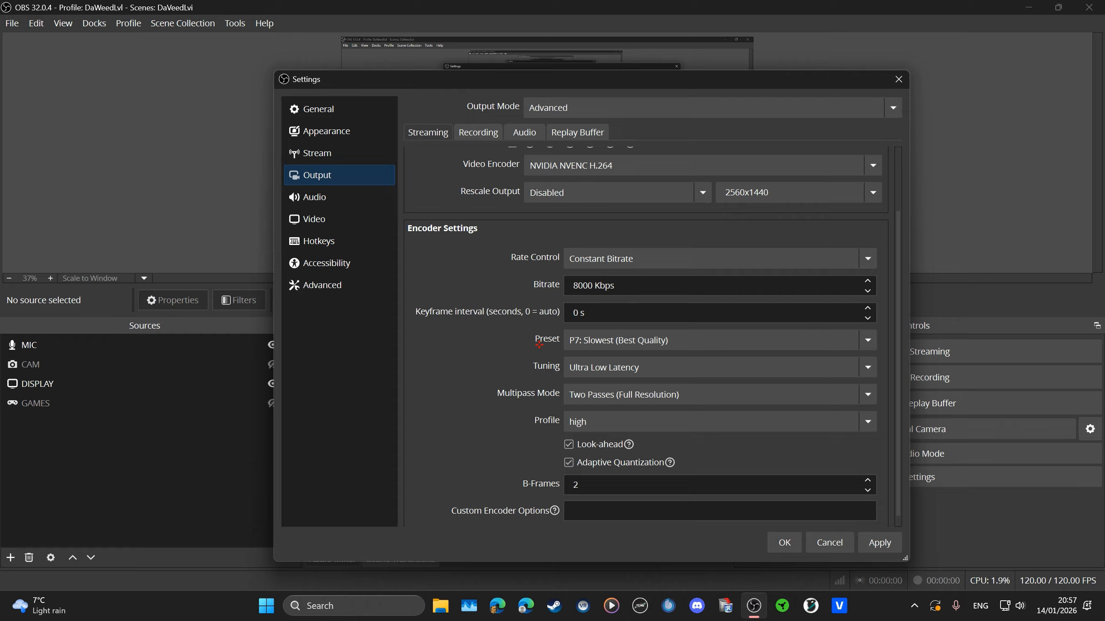
# Review the streaming encoder's preset and tuning options, leaving P7: Slowest (Best Quality) and Ultra Low Latency selected
pyautogui.click(616, 341)
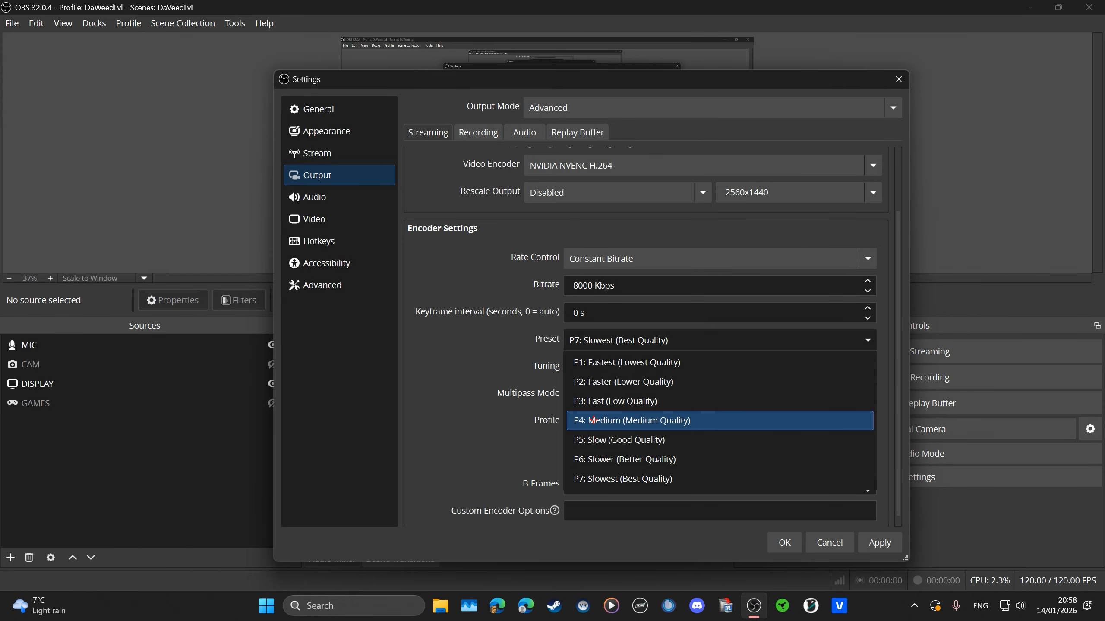
pyautogui.click(618, 341)
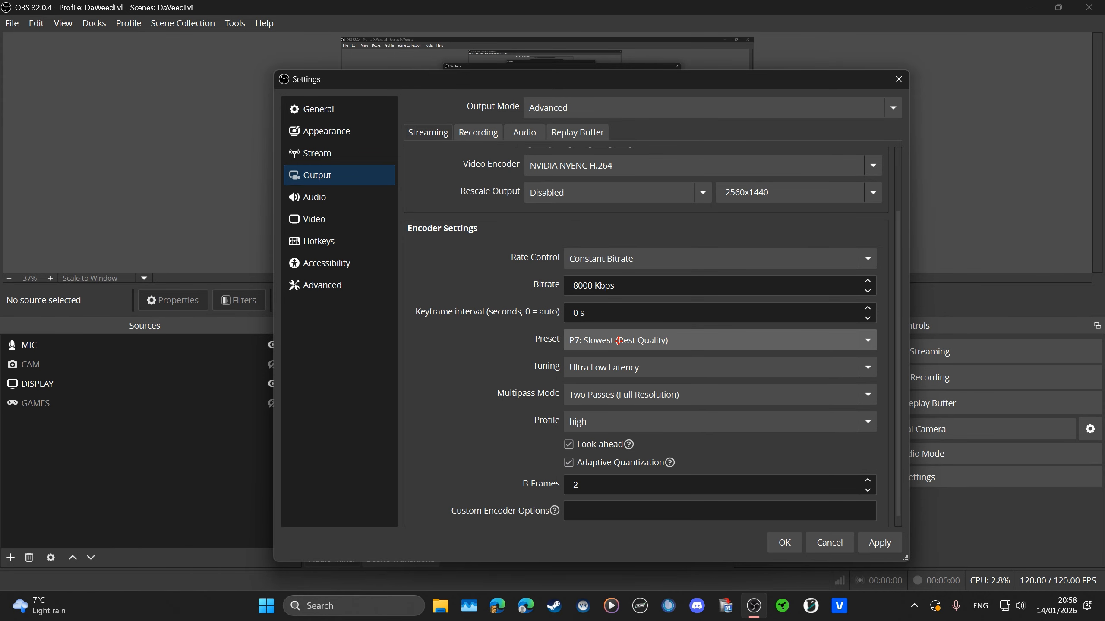
pyautogui.click(610, 370)
pyautogui.click(590, 420)
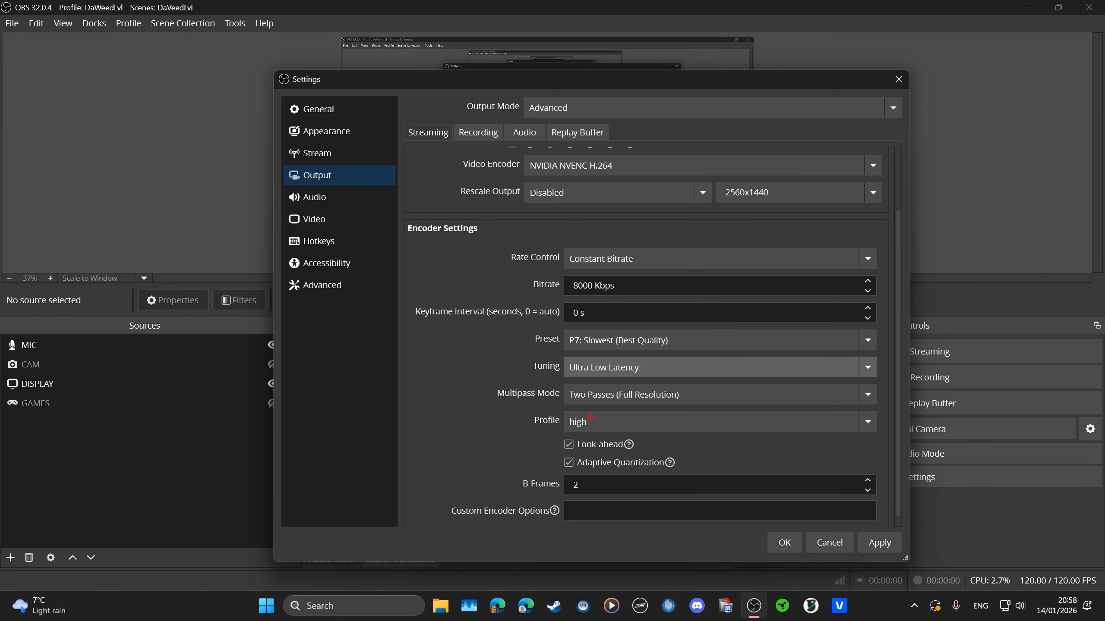
# Set the multipass mode to Two Passes (Full Resolution) and check the profile options, leaving high selected
pyautogui.click(608, 397)
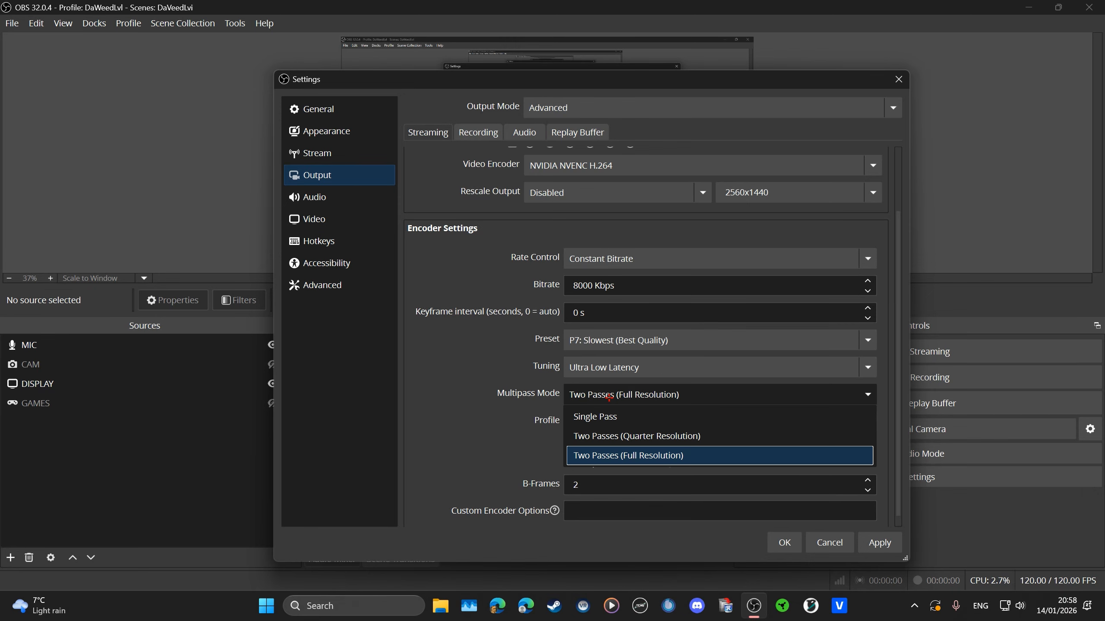
pyautogui.click(609, 457)
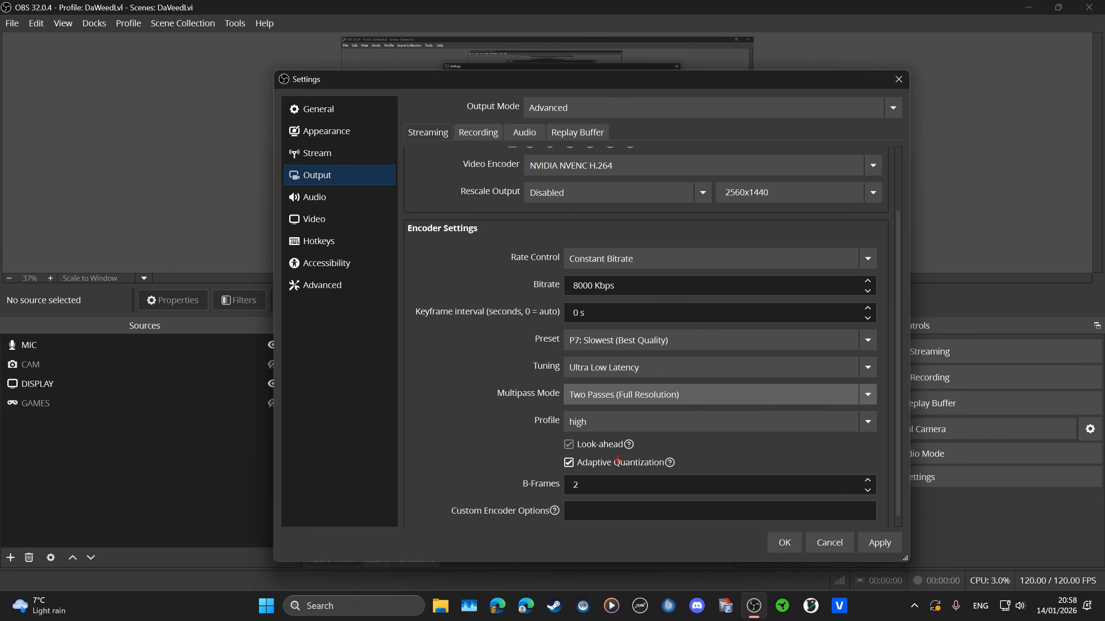
pyautogui.click(594, 421)
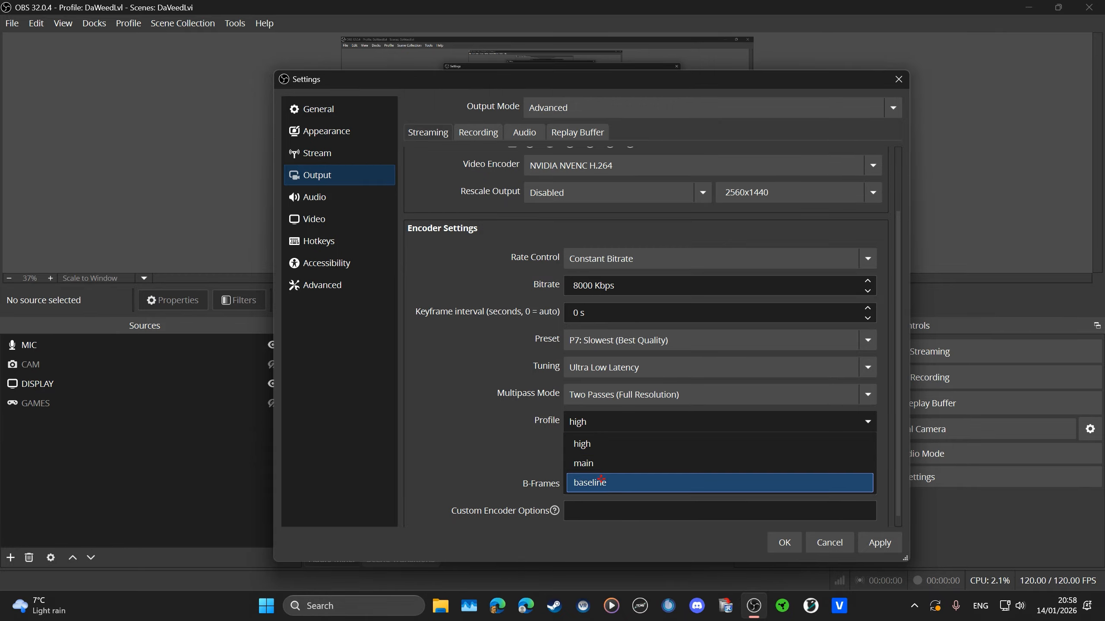
pyautogui.press('Escape')
pyautogui.scroll(-1, 528, 443)
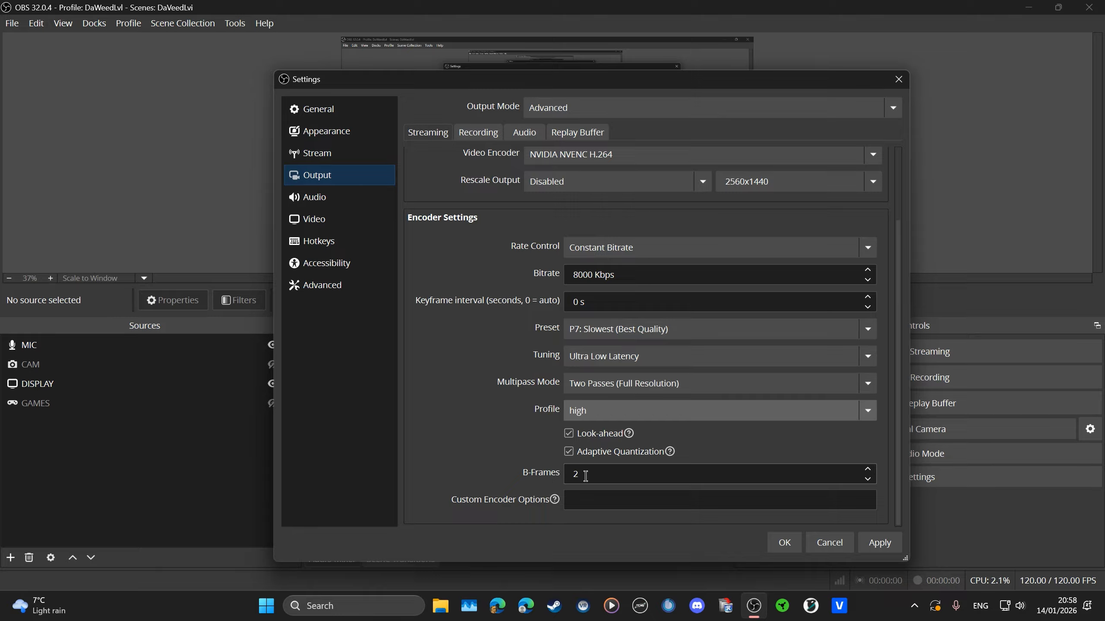
# Show the recording output settings and check the recording types, leaving Standard selected
pyautogui.click(486, 133)
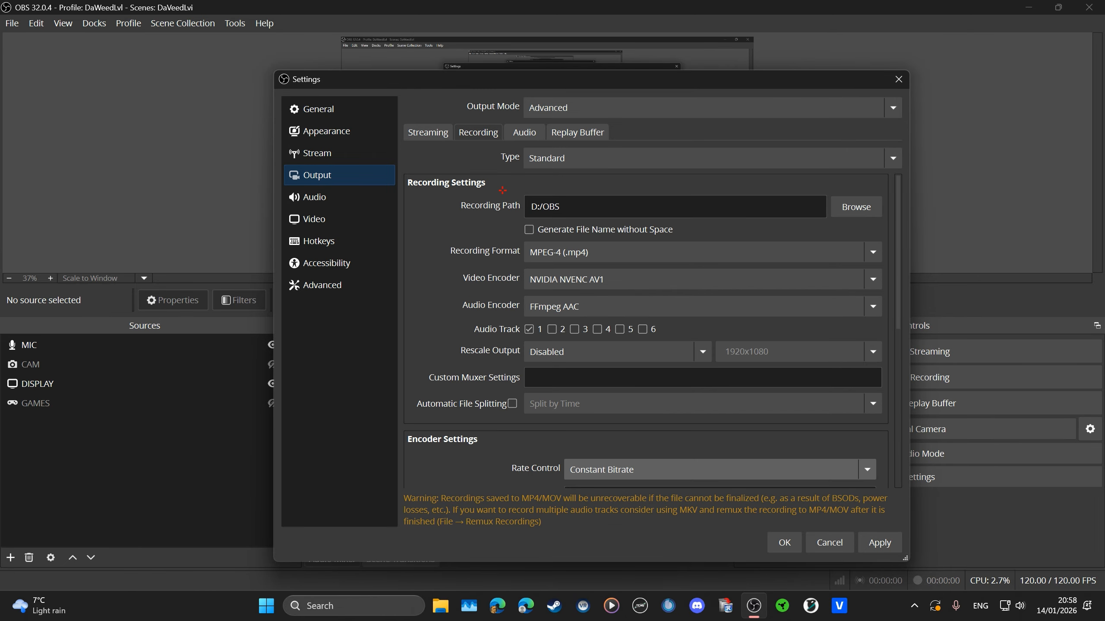
pyautogui.click(551, 159)
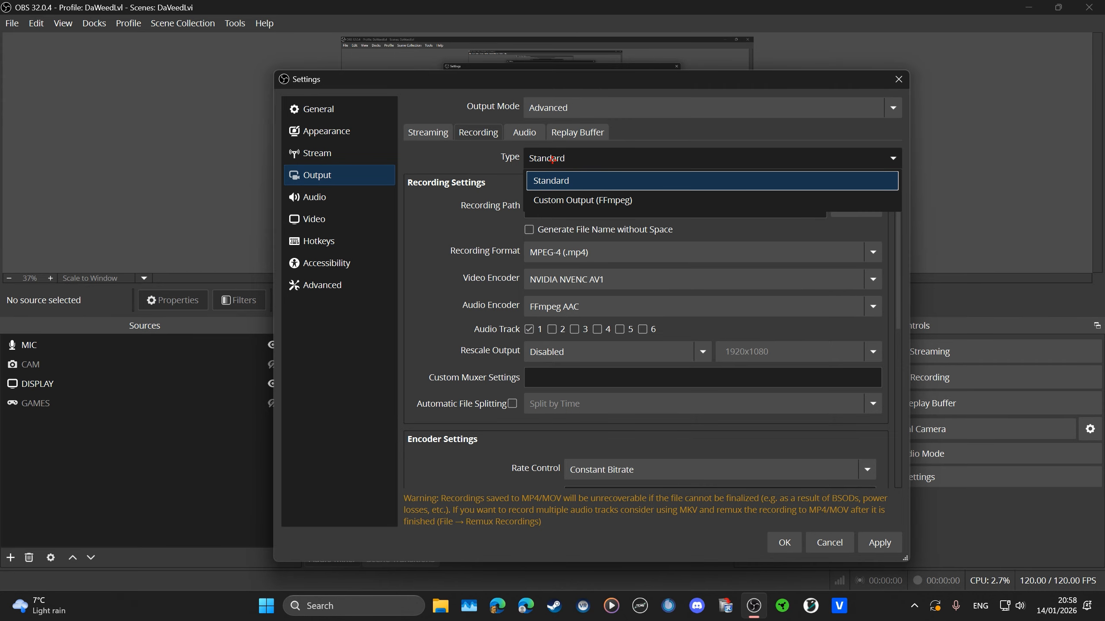
pyautogui.click(566, 161)
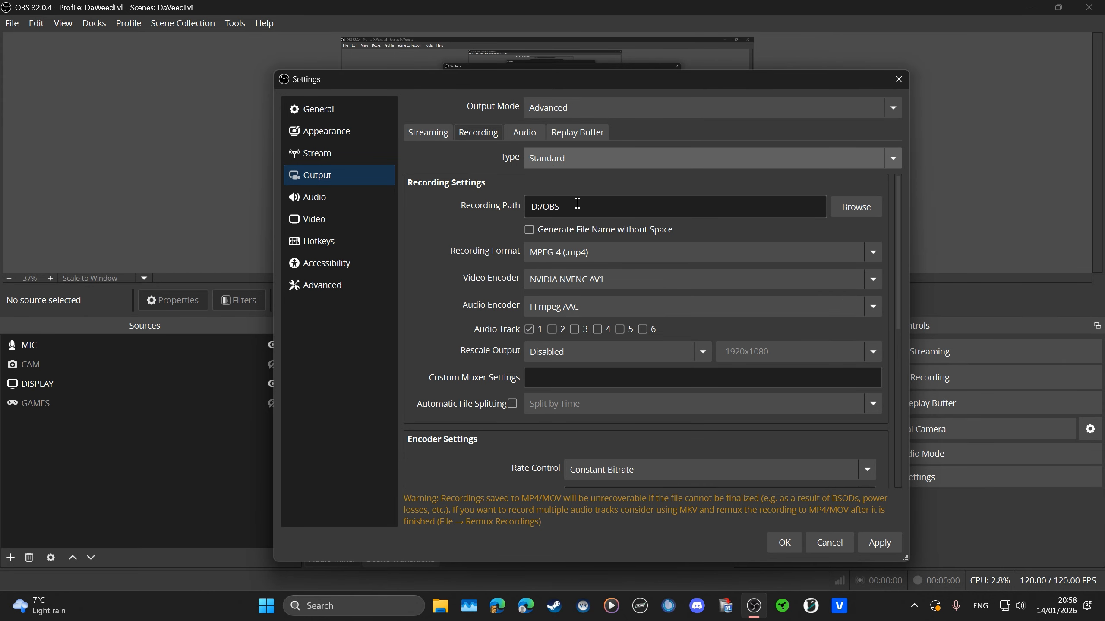
# Review the recording path, format and video encoder options, leaving MPEG-4 (.mp4) and NVIDIA NVENC AV1 selected
pyautogui.scroll(-1, 577, 203)
pyautogui.click(541, 209)
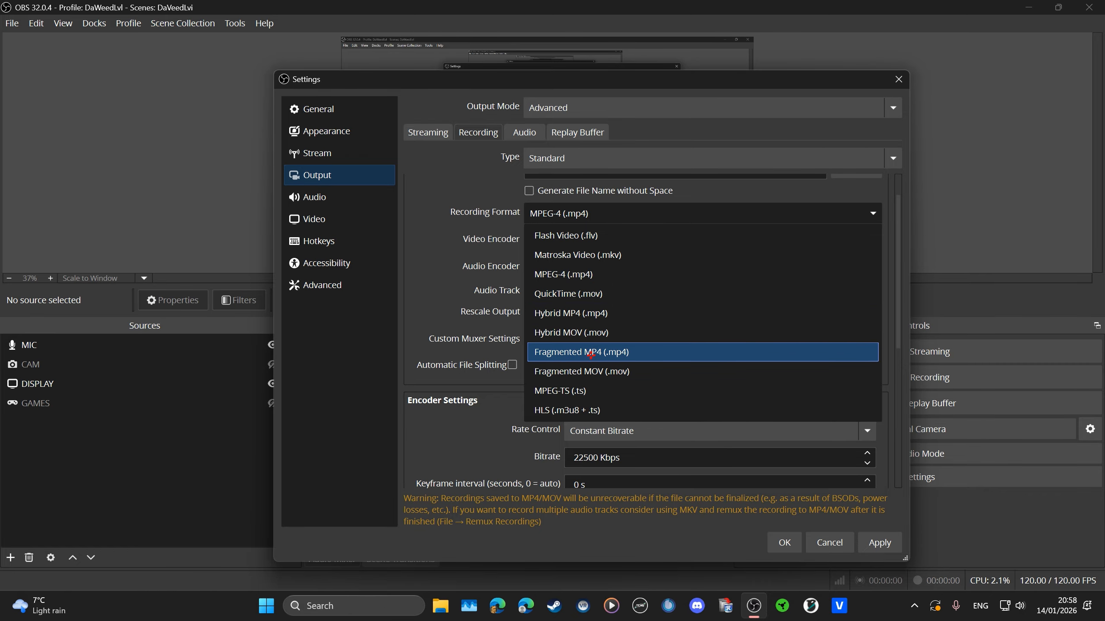
pyautogui.click(477, 244)
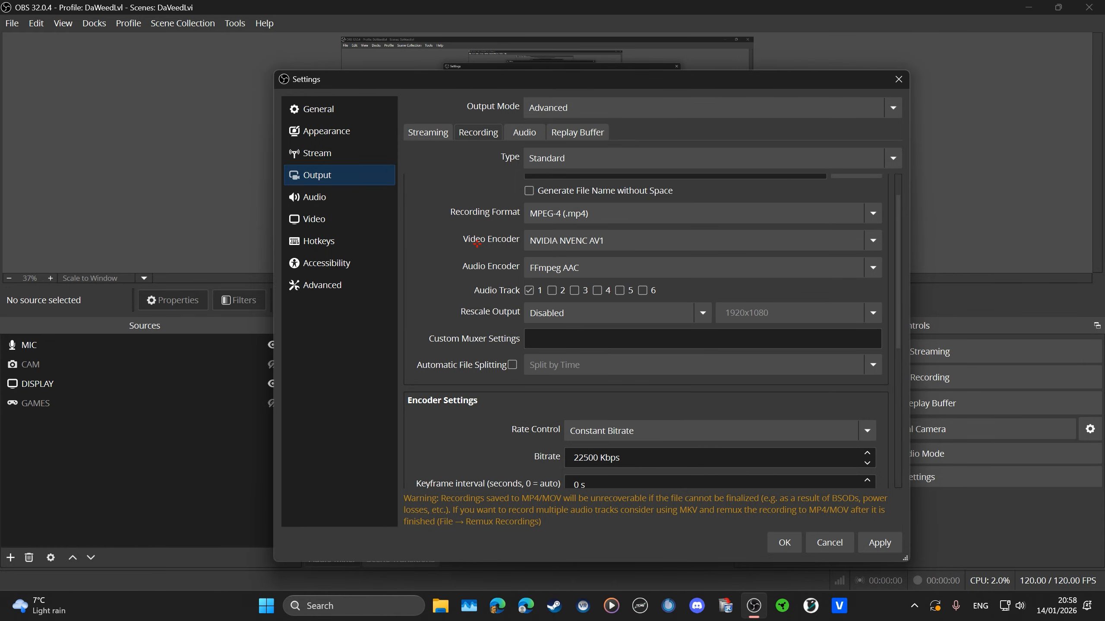
pyautogui.click(558, 240)
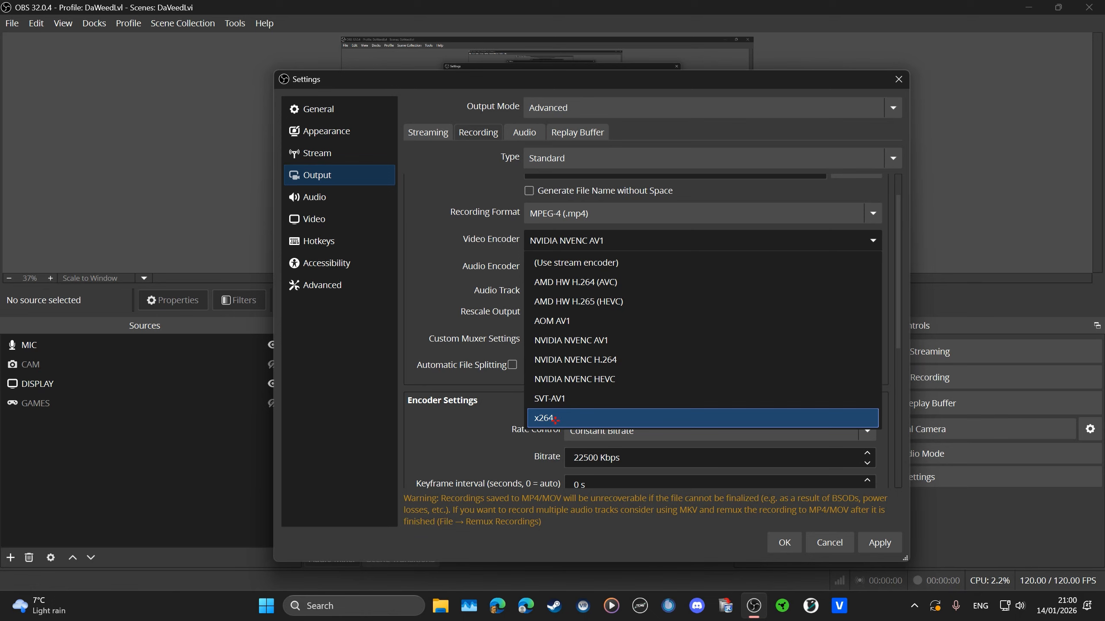
pyautogui.click(474, 314)
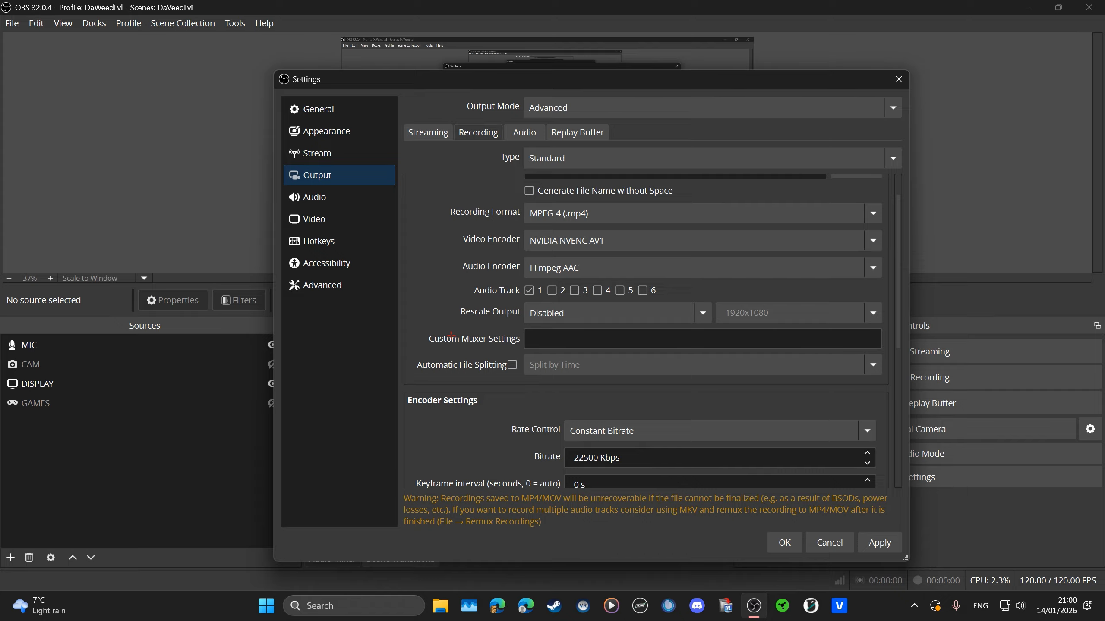
# Review the recording encoder's rate control and bitrate, leaving Constant Bitrate and 22500 Kbps
pyautogui.scroll(-3, 451, 334)
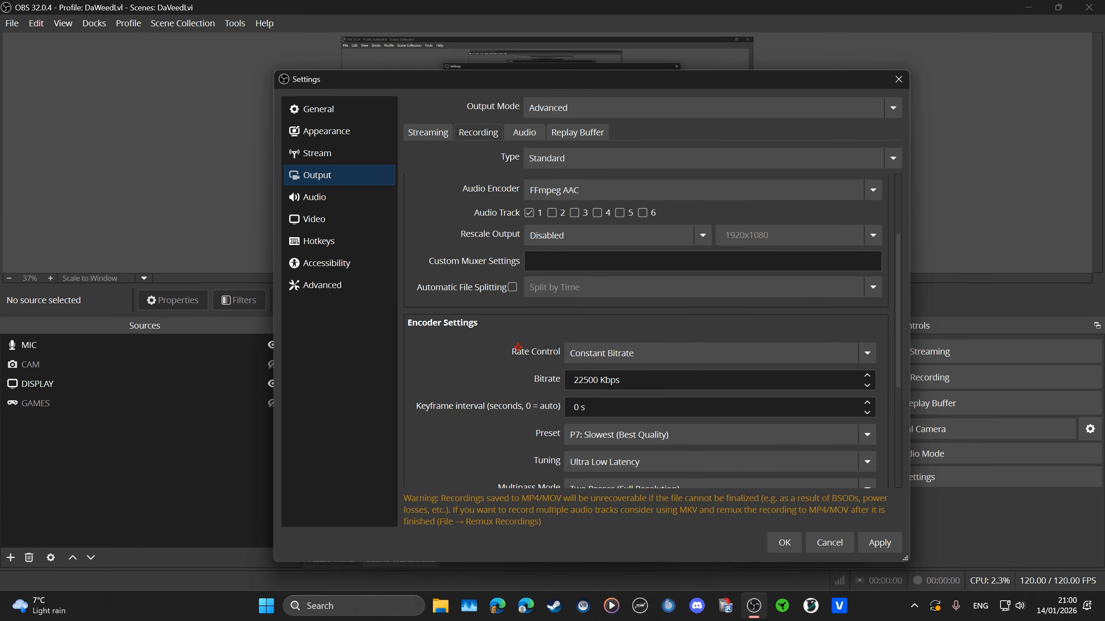
pyautogui.click(582, 351)
pyautogui.click(582, 351)
pyautogui.moveTo(575, 379); pyautogui.dragTo(623, 379)
pyautogui.click(630, 379)
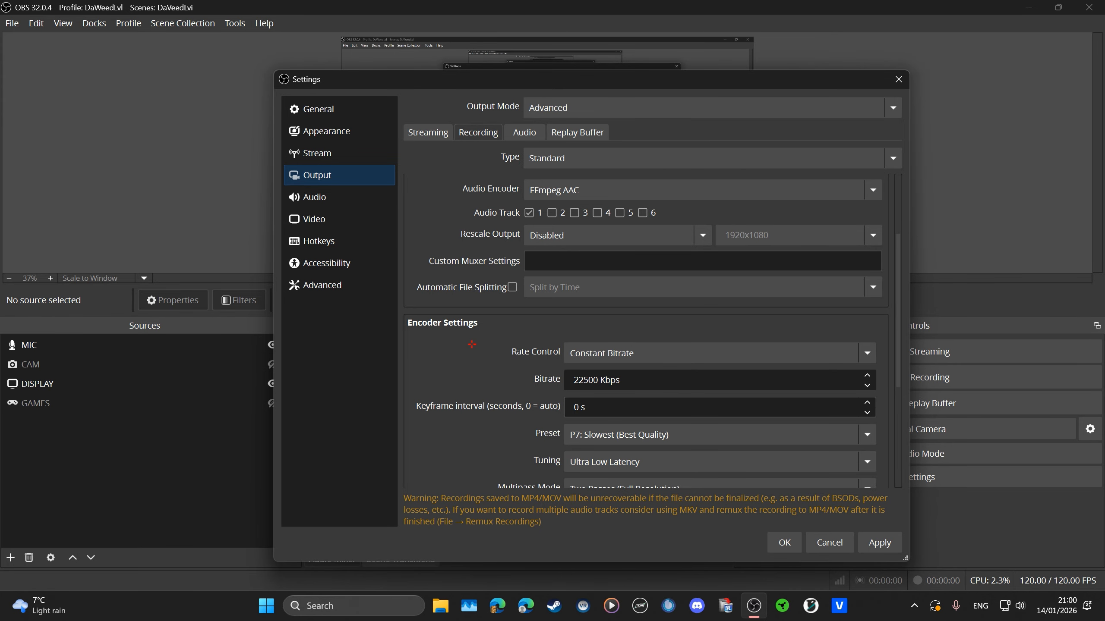
# Check the recording encoder's tuning and multipass options, leaving Ultra Low Latency and Two Passes (Full Resolution) selected
pyautogui.scroll(-2, 544, 344)
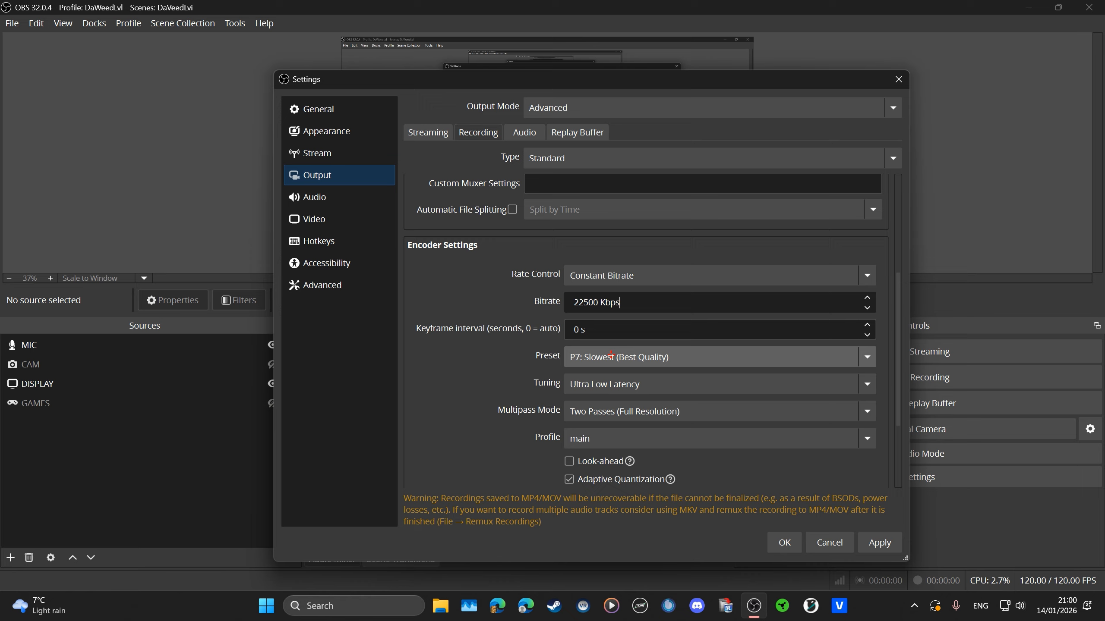
pyautogui.click(611, 384)
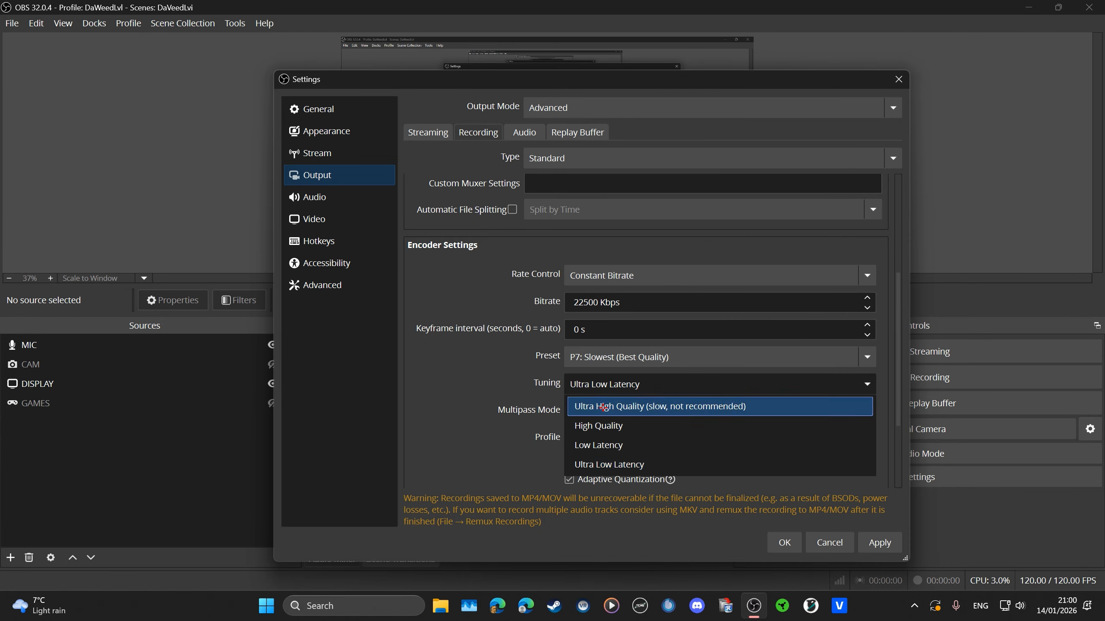
pyautogui.click(612, 384)
pyautogui.click(612, 383)
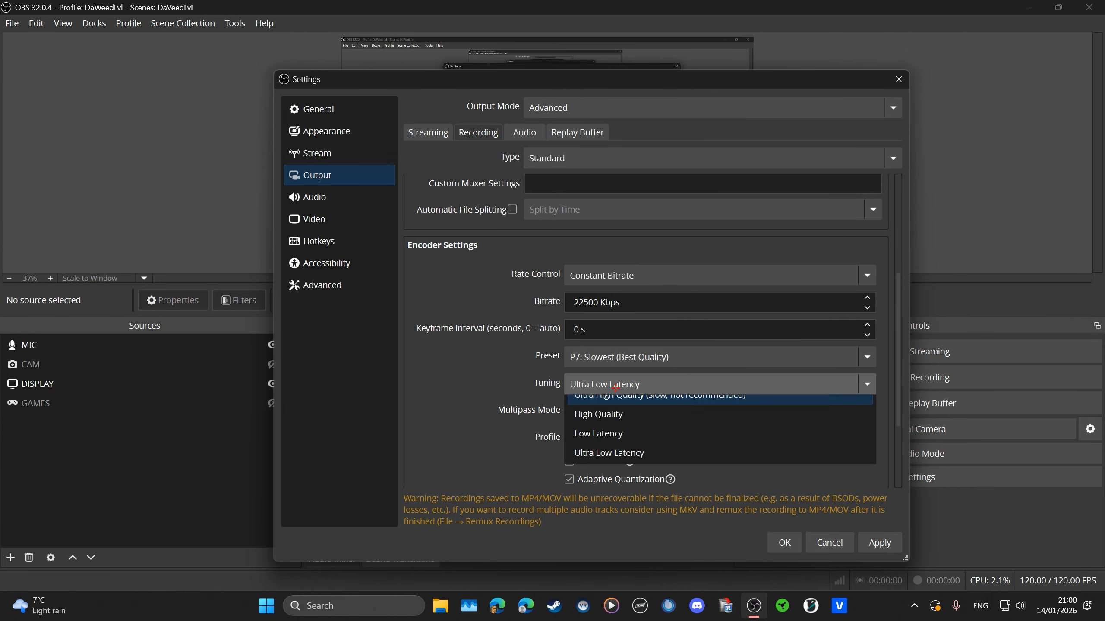
pyautogui.click(613, 382)
pyautogui.click(613, 411)
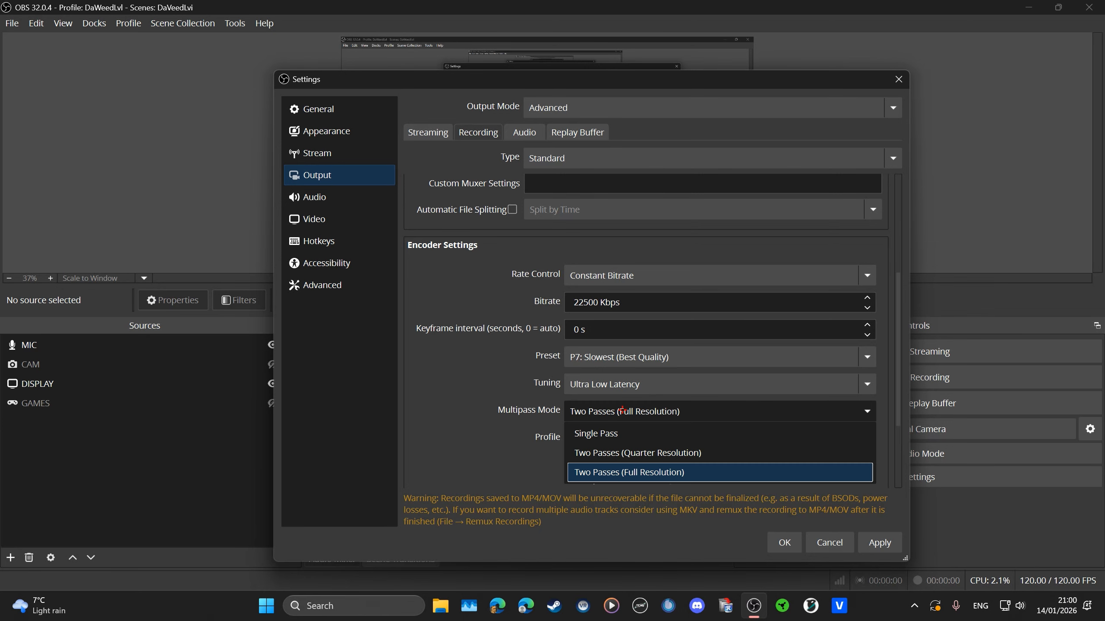
pyautogui.click(613, 411)
# Check the recording encoder's profile and split encode options, leaving main and Auto selected
pyautogui.scroll(-2, 473, 417)
pyautogui.click(576, 353)
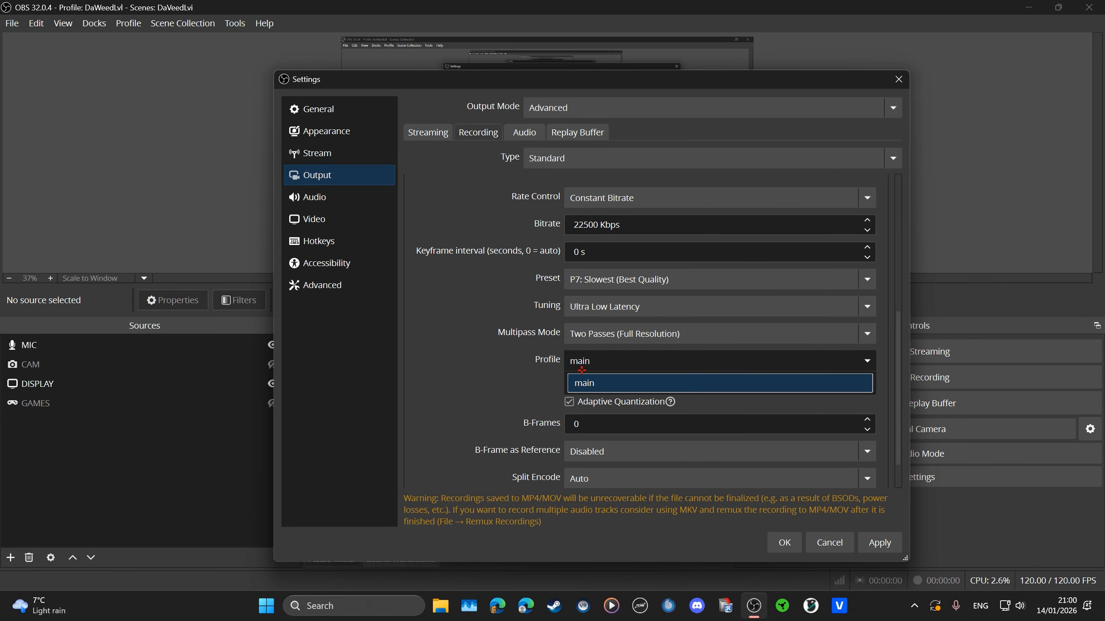
pyautogui.click(594, 378)
pyautogui.scroll(-1, 506, 377)
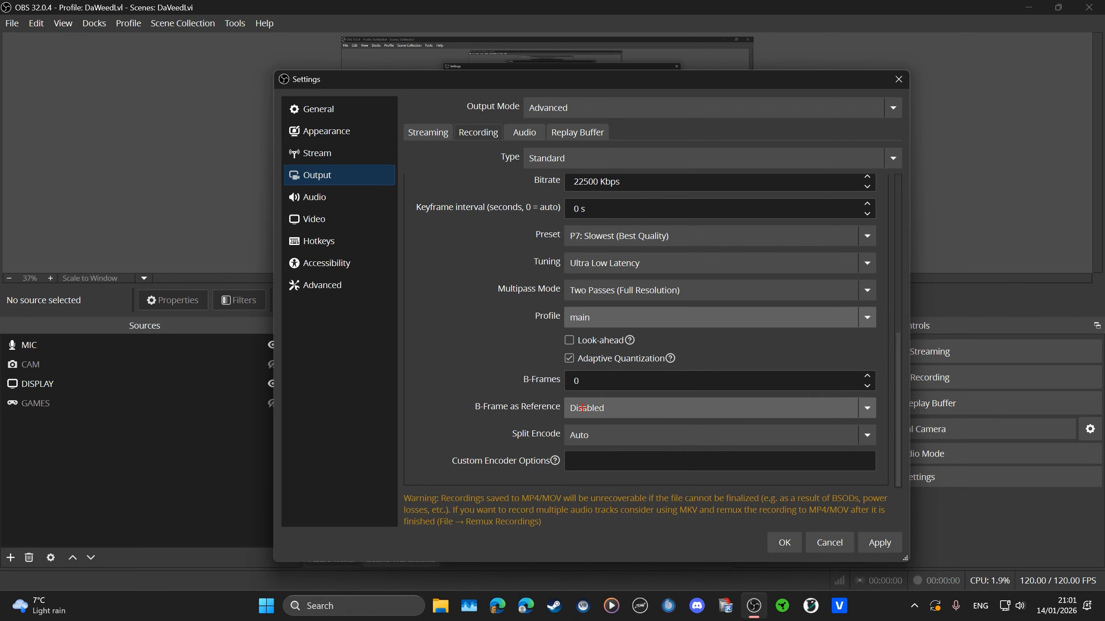
pyautogui.click(597, 434)
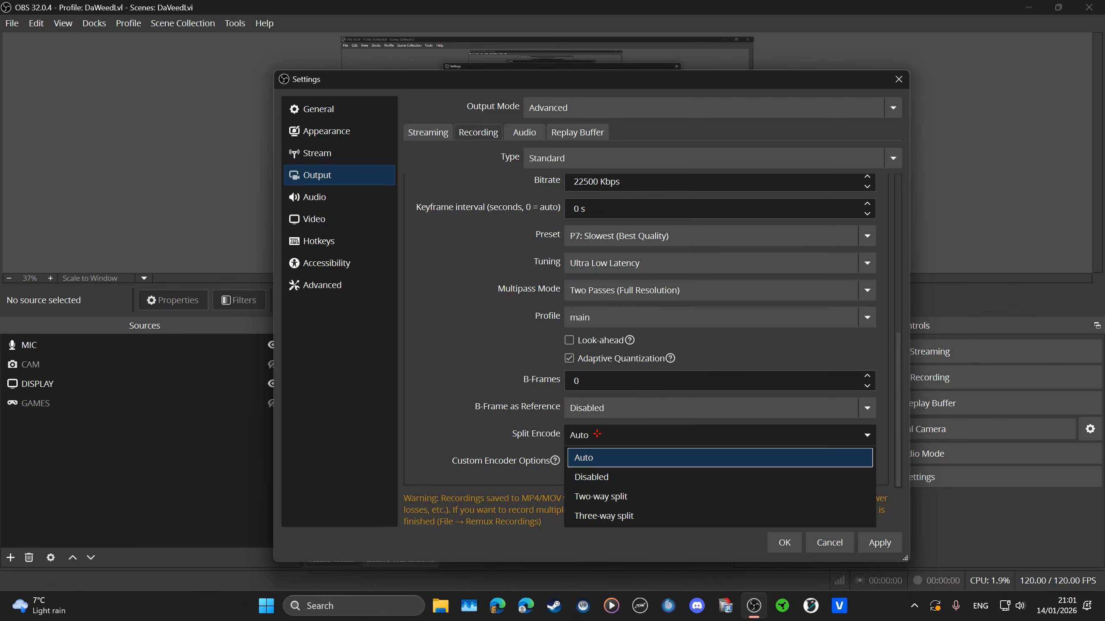
pyautogui.click(595, 434)
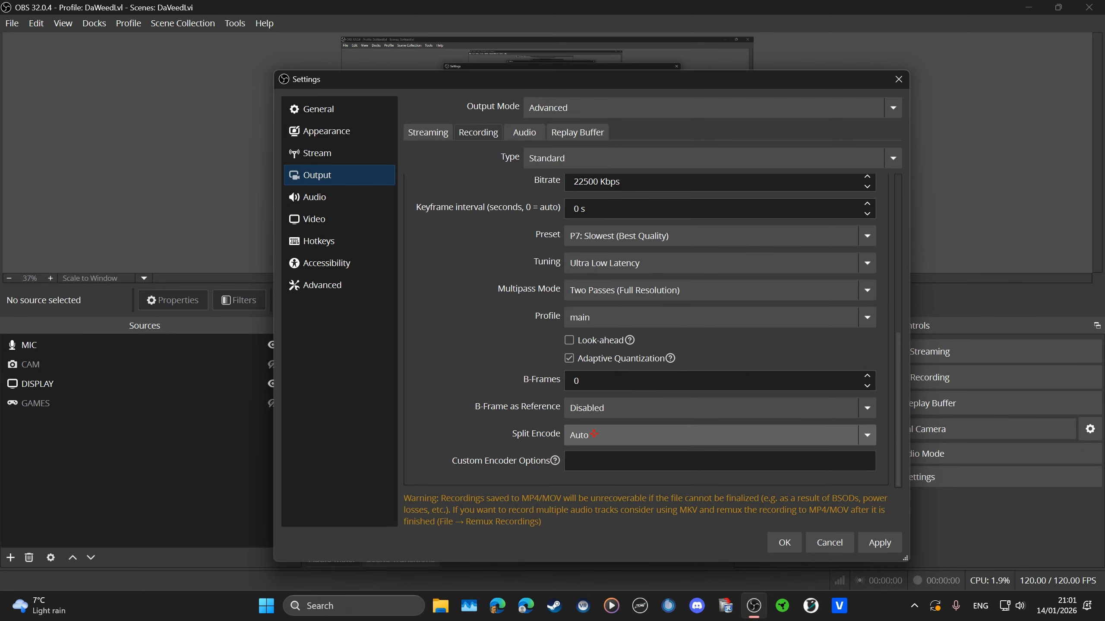
# Set the output audio bitrate of Track 2 and Track 1 to 192
pyautogui.click(532, 135)
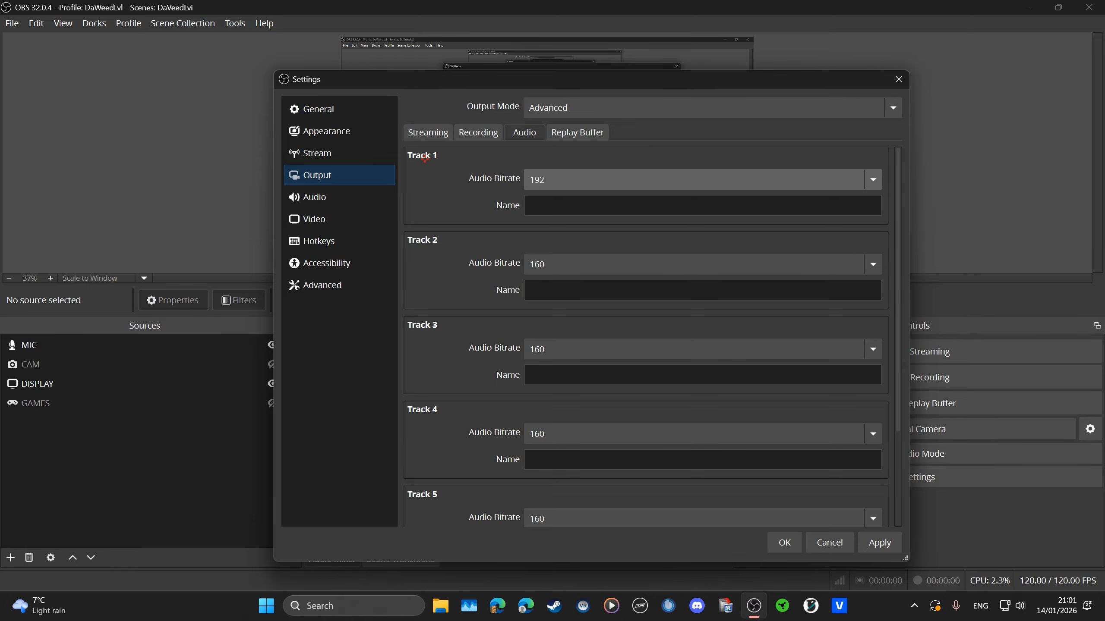
pyautogui.click(558, 264)
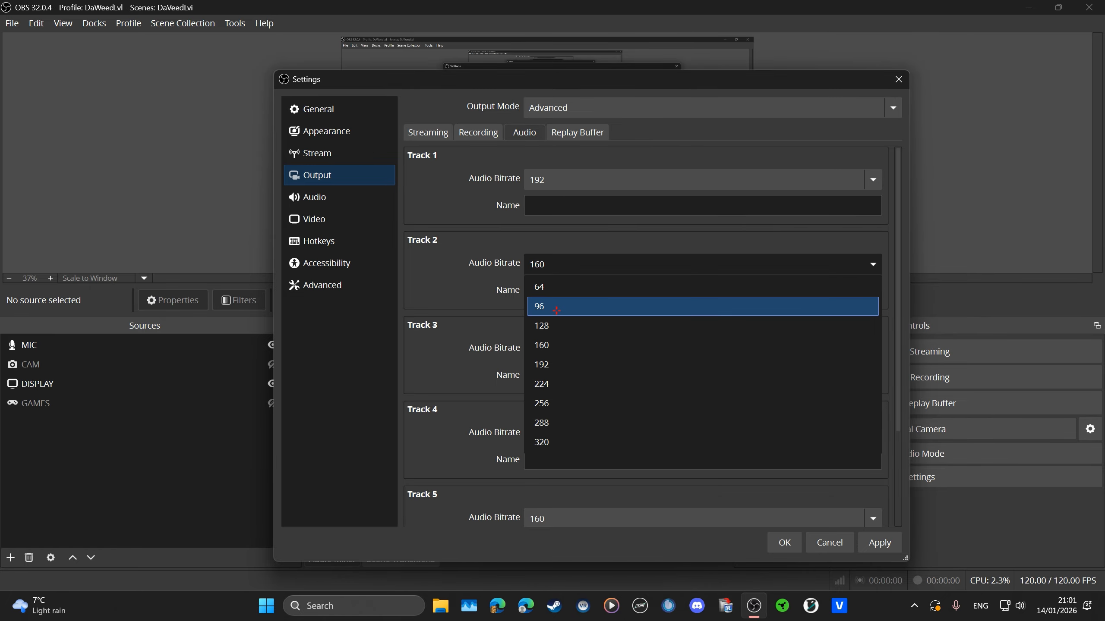
pyautogui.click(557, 369)
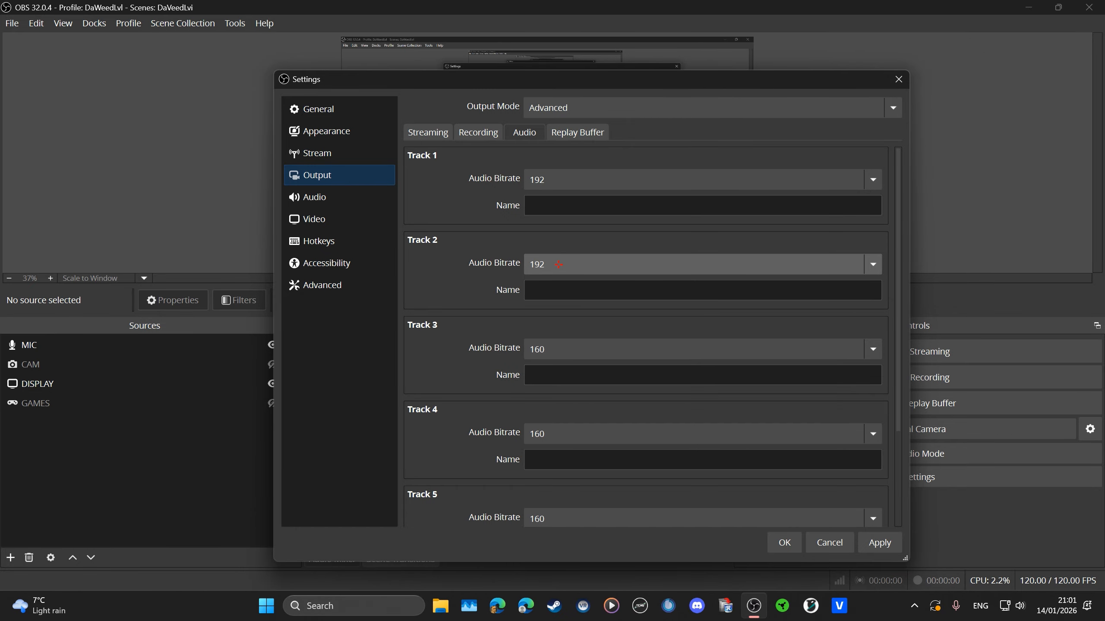
pyautogui.click(542, 185)
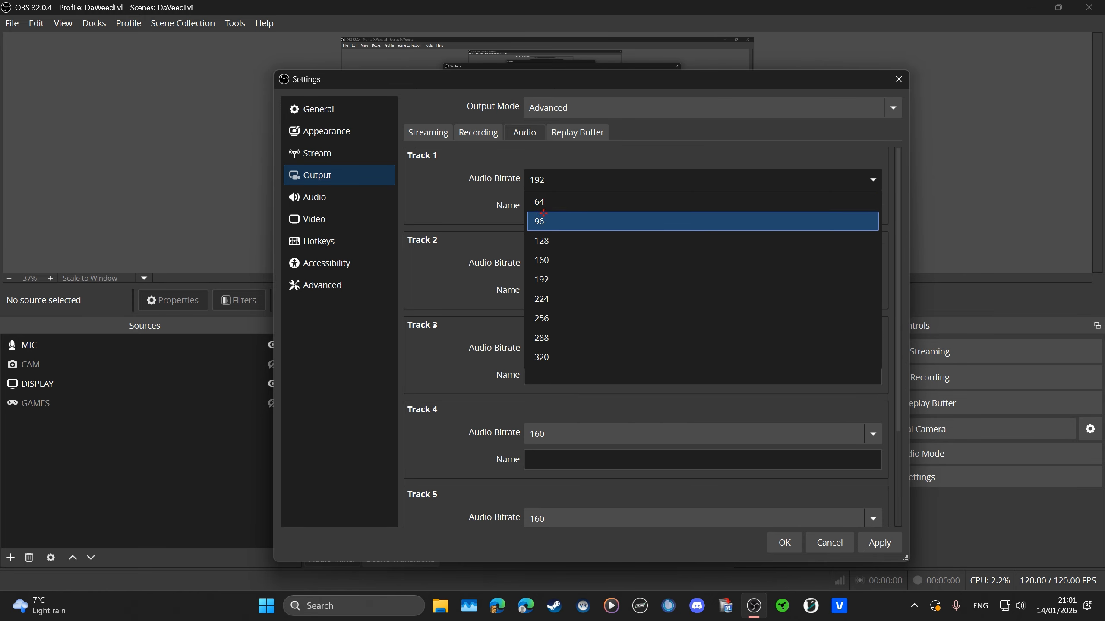
pyautogui.click(555, 178)
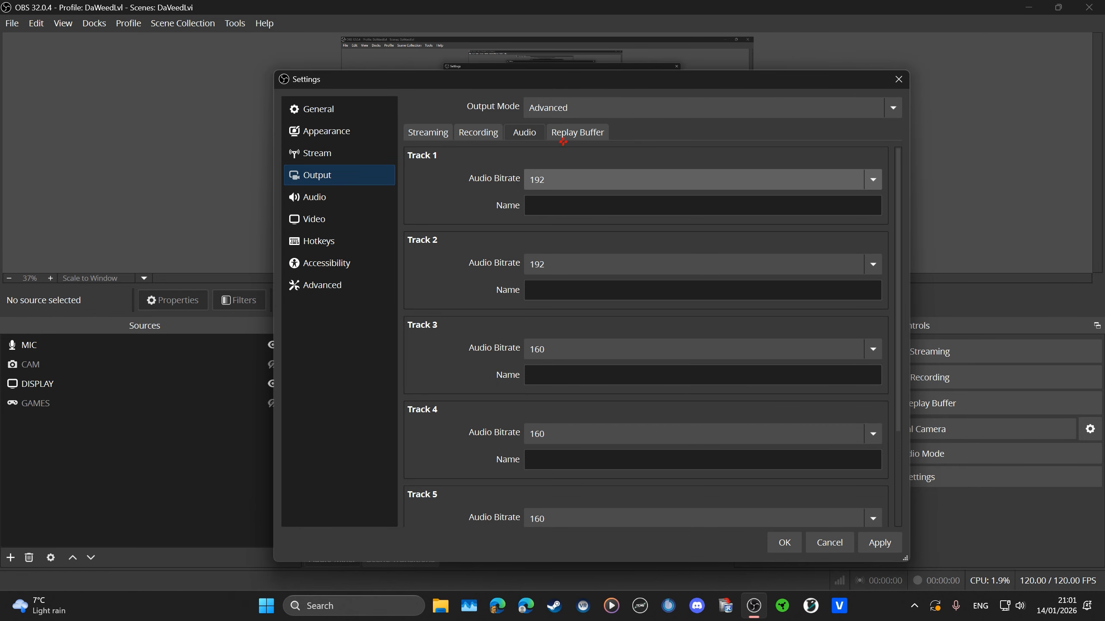
pyautogui.click(548, 178)
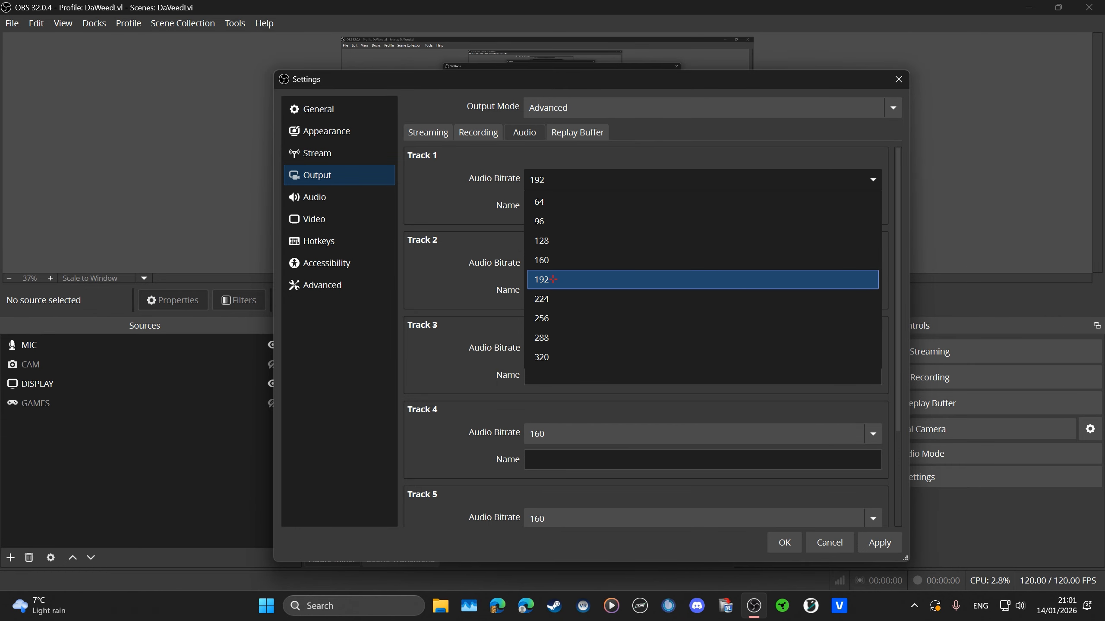
pyautogui.click(552, 279)
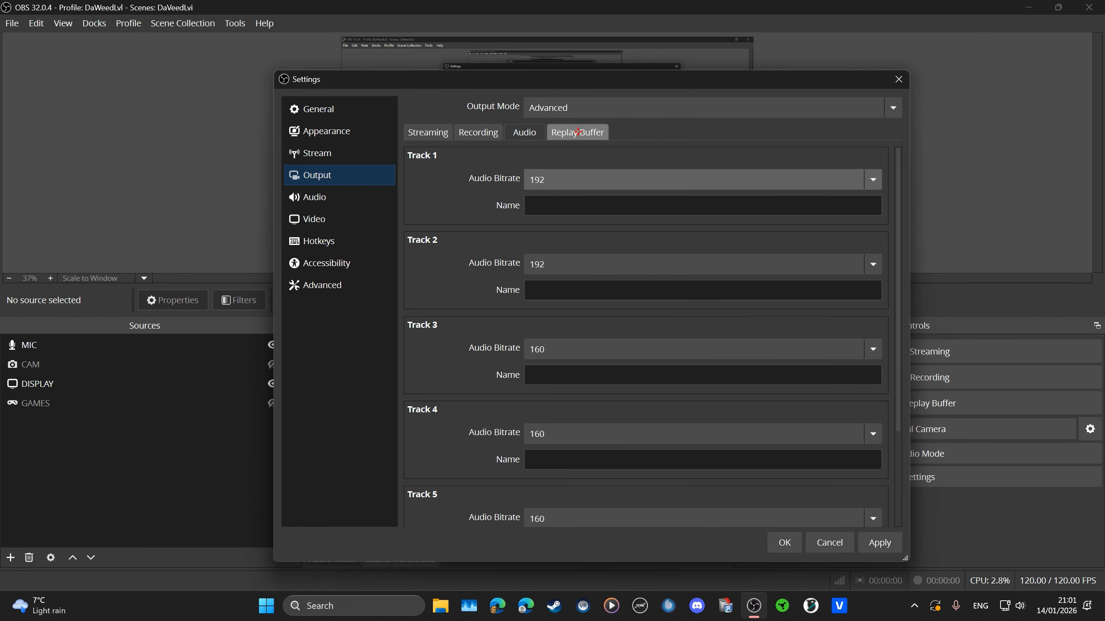
# Show the replay buffer output settings and examine the maximum replay time
pyautogui.click(577, 132)
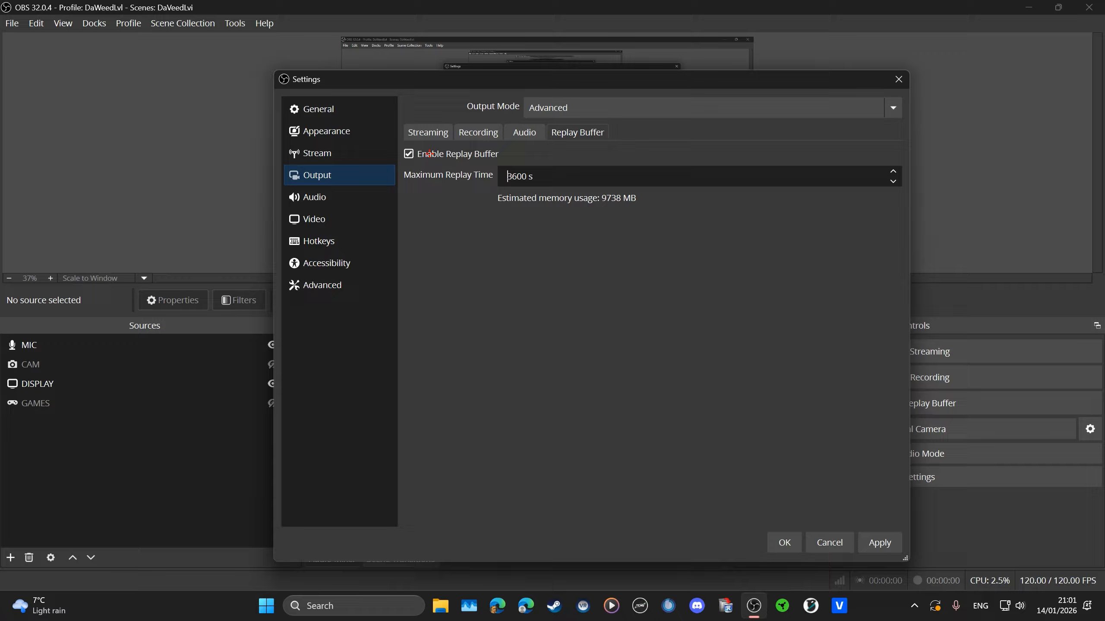
pyautogui.moveTo(588, 80); pyautogui.dragTo(477, 77)
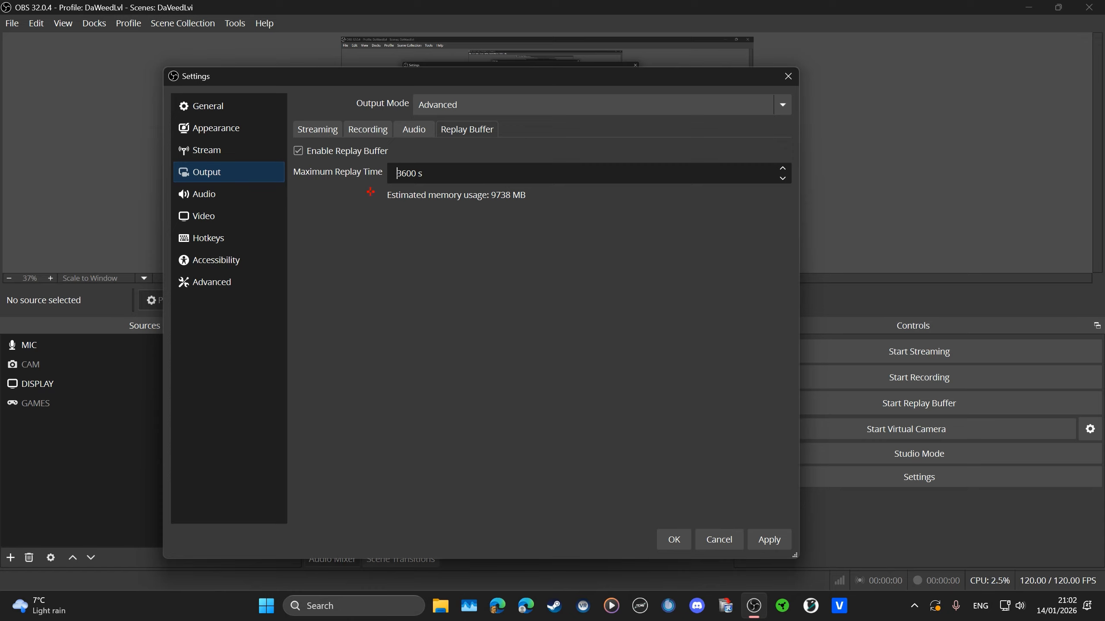
pyautogui.moveTo(427, 175)
pyautogui.mouseDown()
pyautogui.moveTo(395, 173)
pyautogui.moveTo(435, 176)
pyautogui.mouseUp()
pyautogui.click(395, 173)
pyautogui.click(435, 176)
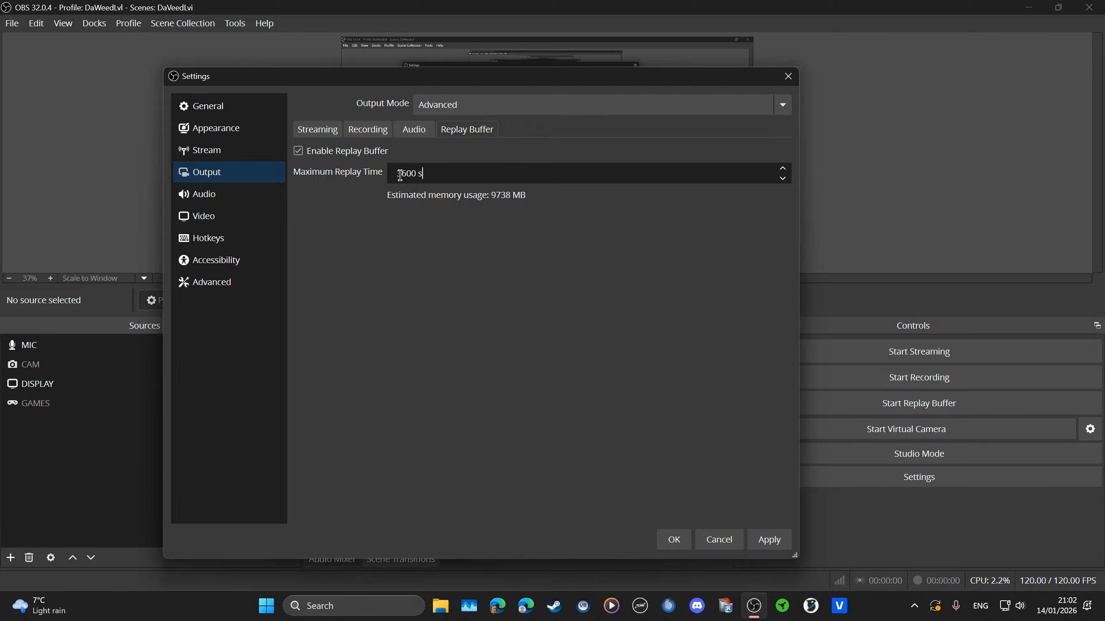
# Set the general audio options to a 48 kHz sample rate and Stereo channels, with Default as the desktop audio device
pyautogui.click(274, 196)
pyautogui.click(435, 126)
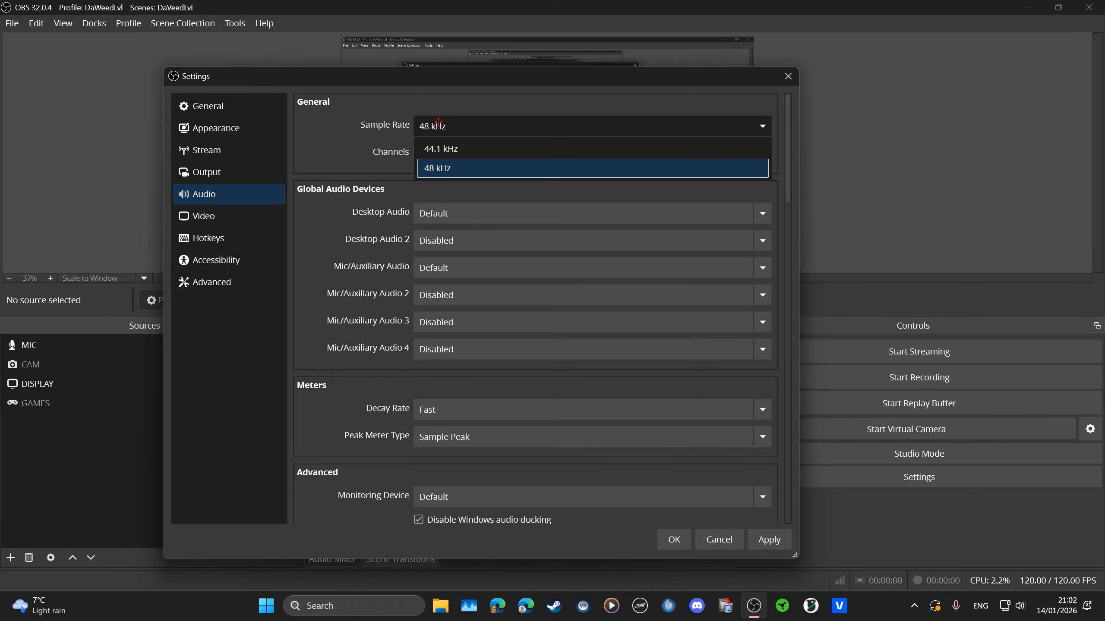
pyautogui.click(435, 168)
pyautogui.click(435, 126)
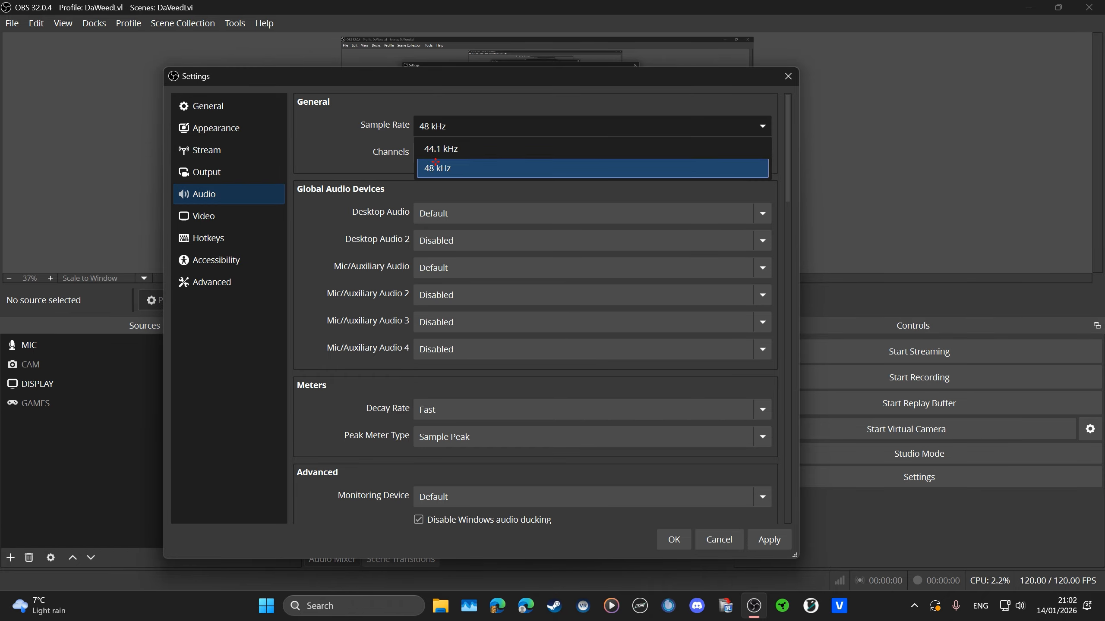
pyautogui.click(444, 126)
pyautogui.click(438, 159)
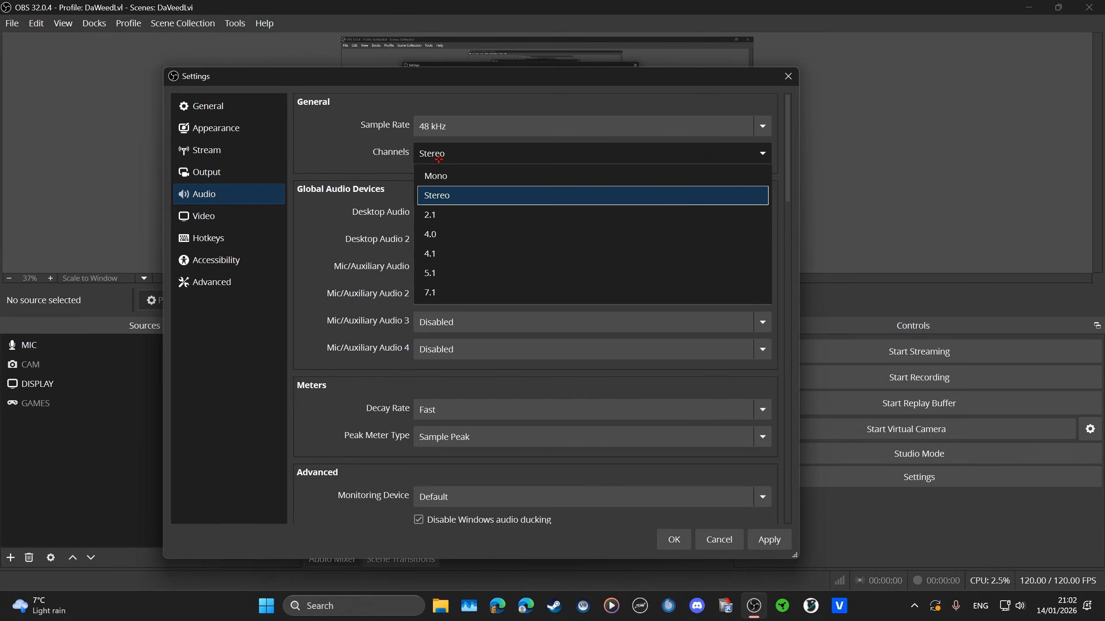
pyautogui.click(435, 196)
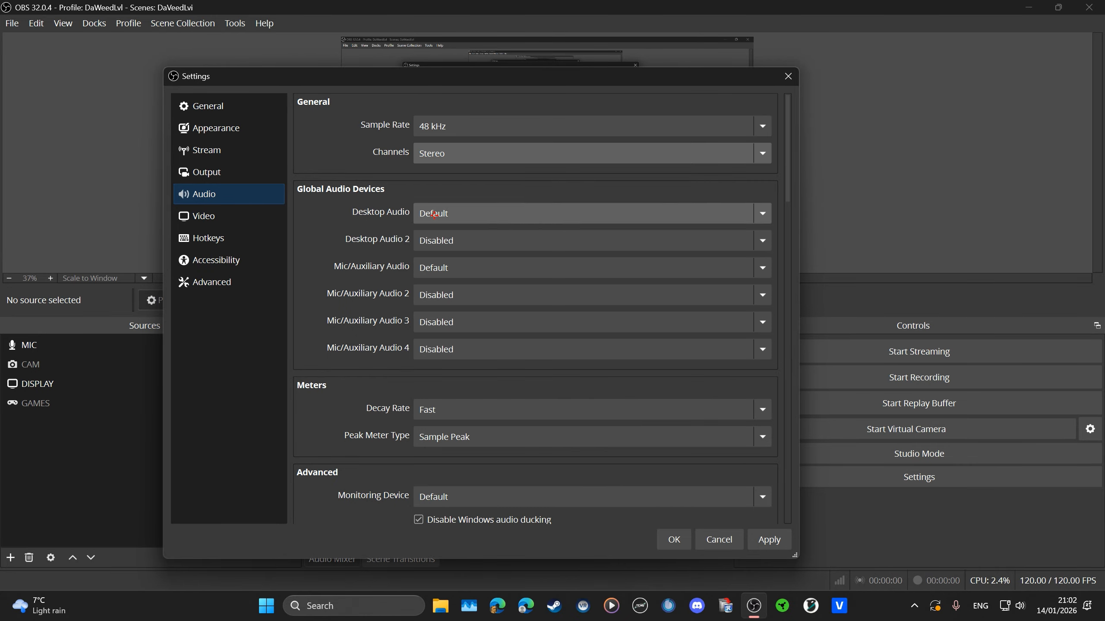
pyautogui.click(434, 214)
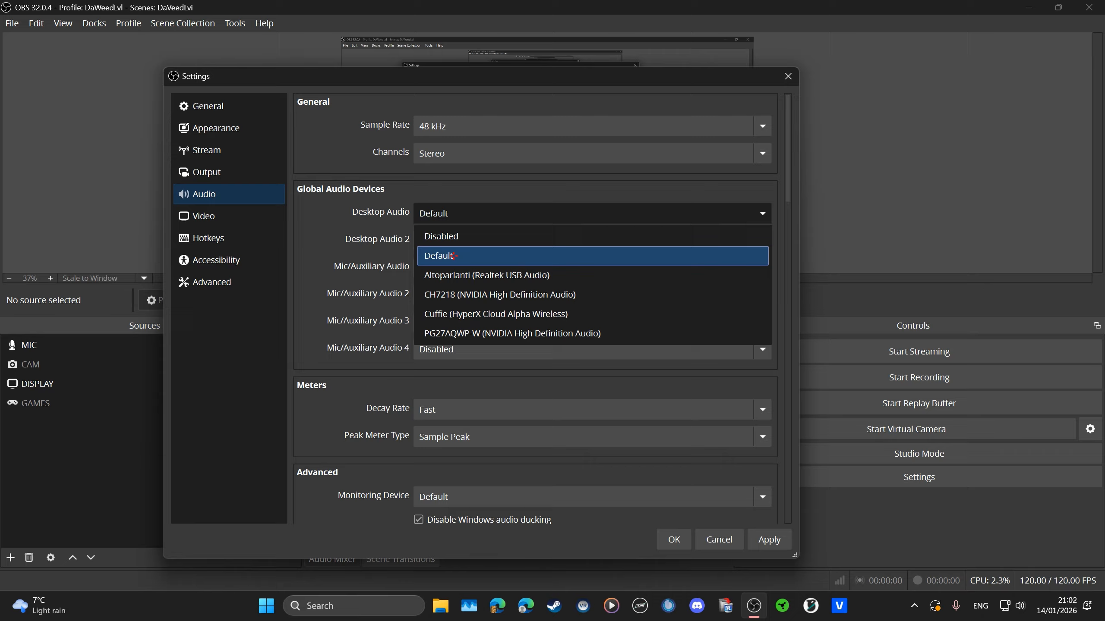
pyautogui.click(435, 256)
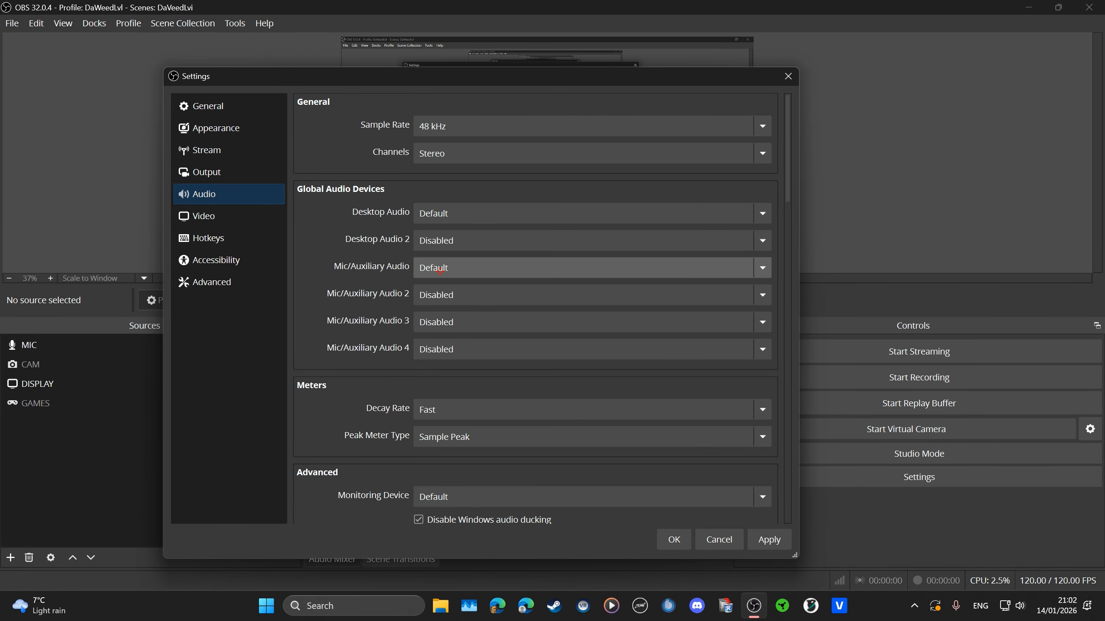
# Set the audio meters' decay rate to Fast and check the peak meter types, leaving Sample Peak selected
pyautogui.scroll(-2, 440, 262)
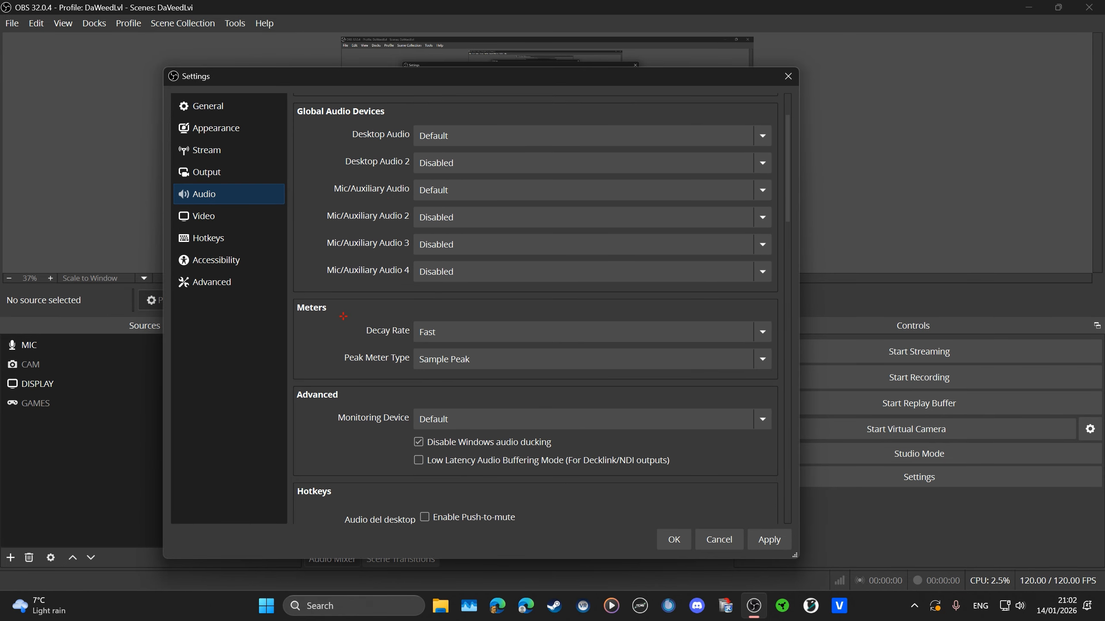
pyautogui.click(431, 333)
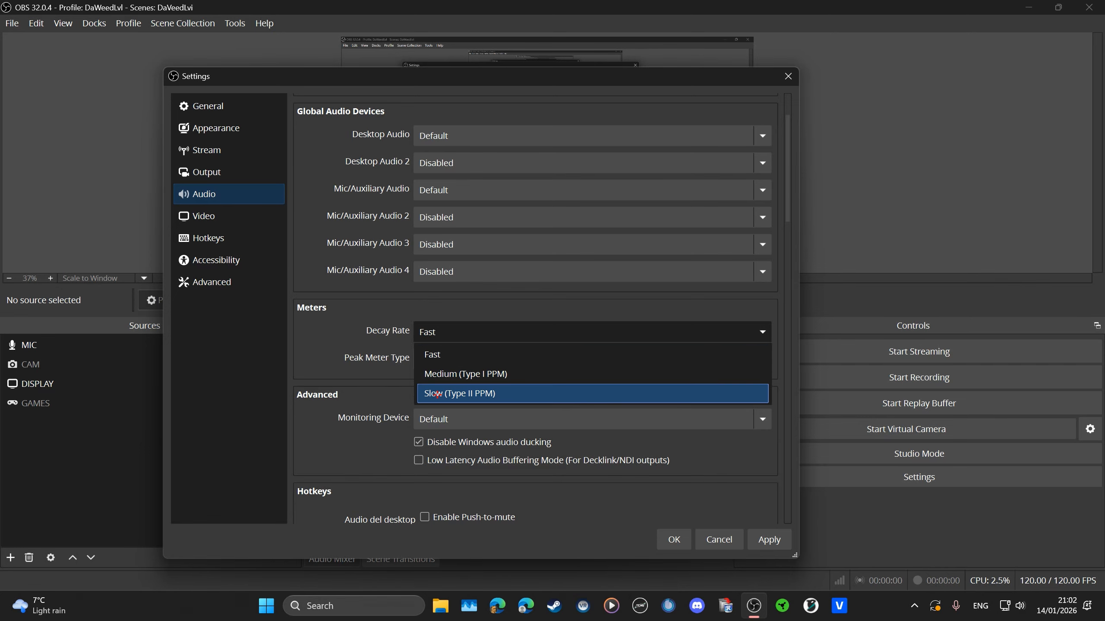
pyautogui.click(461, 355)
pyautogui.click(460, 365)
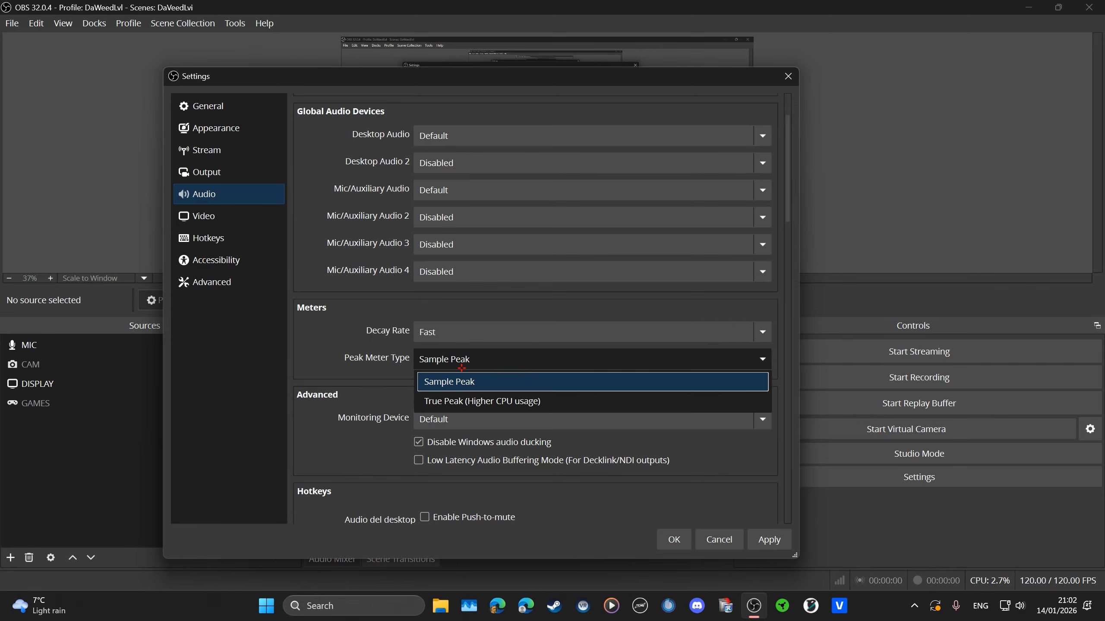
pyautogui.click(460, 367)
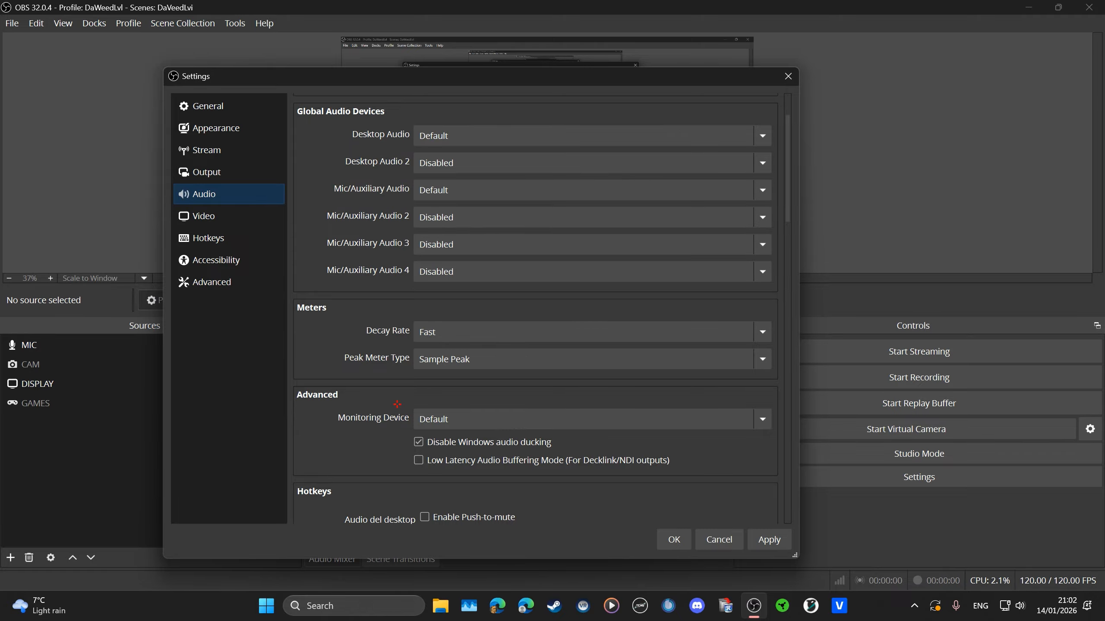
# Move the Settings window aside to reveal the Audio Mixer
pyautogui.scroll(-1, 397, 404)
pyautogui.moveTo(418, 77); pyautogui.dragTo(881, 98)
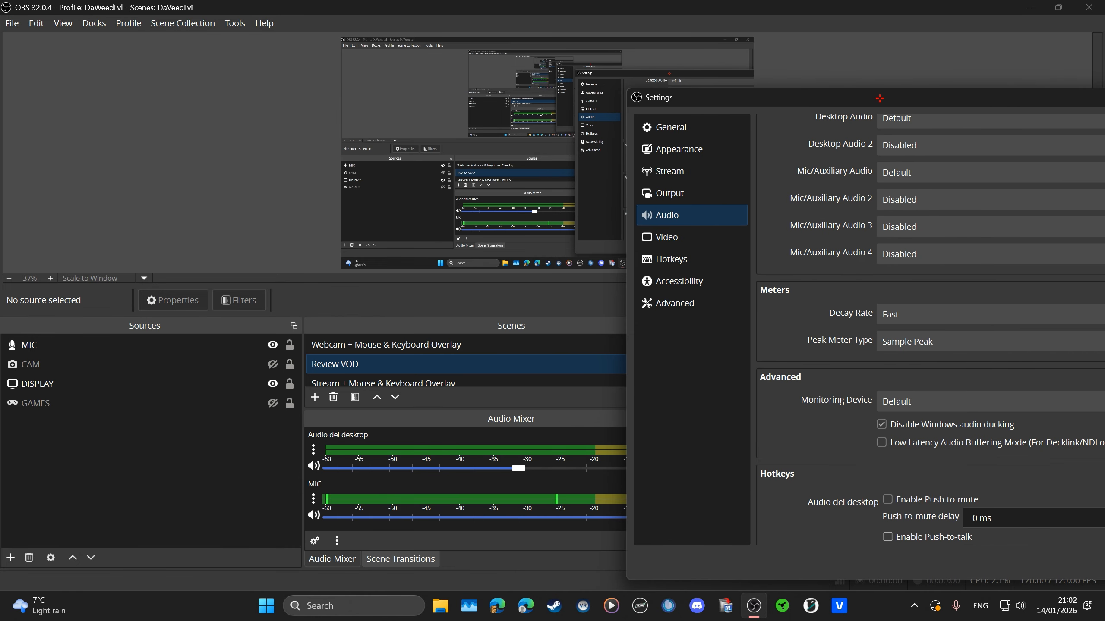
# Move the Settings window back to the centre and examine the advanced audio options and the push-to-mute and push-to-talk hotkeys
pyautogui.moveTo(746, 98); pyautogui.dragTo(342, 54)
pyautogui.scroll(-1, 435, 326)
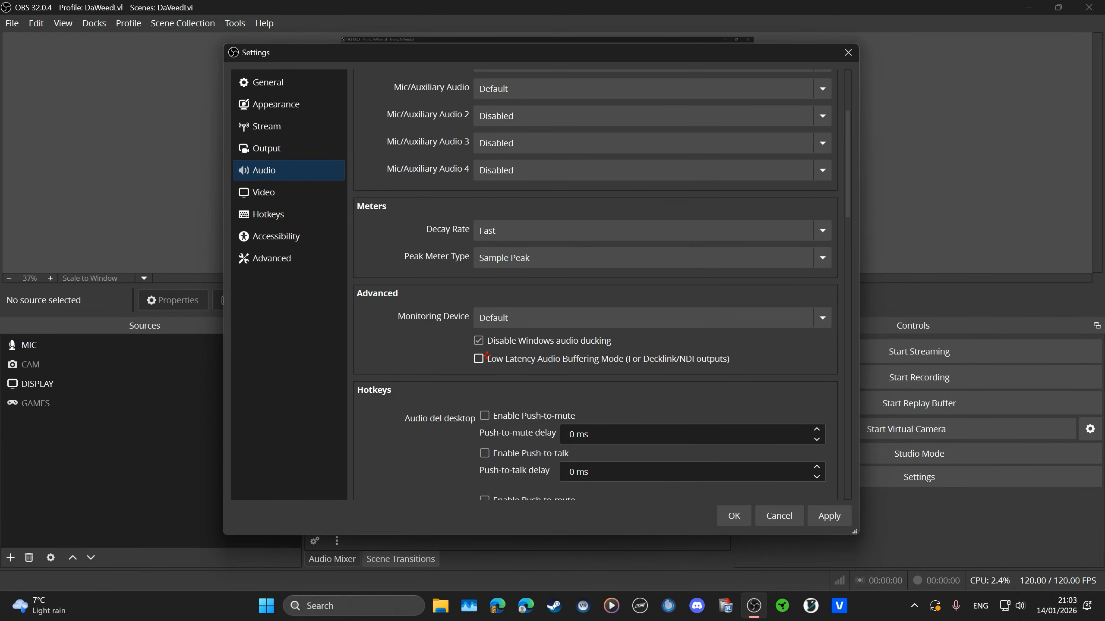
pyautogui.scroll(-1, 599, 320)
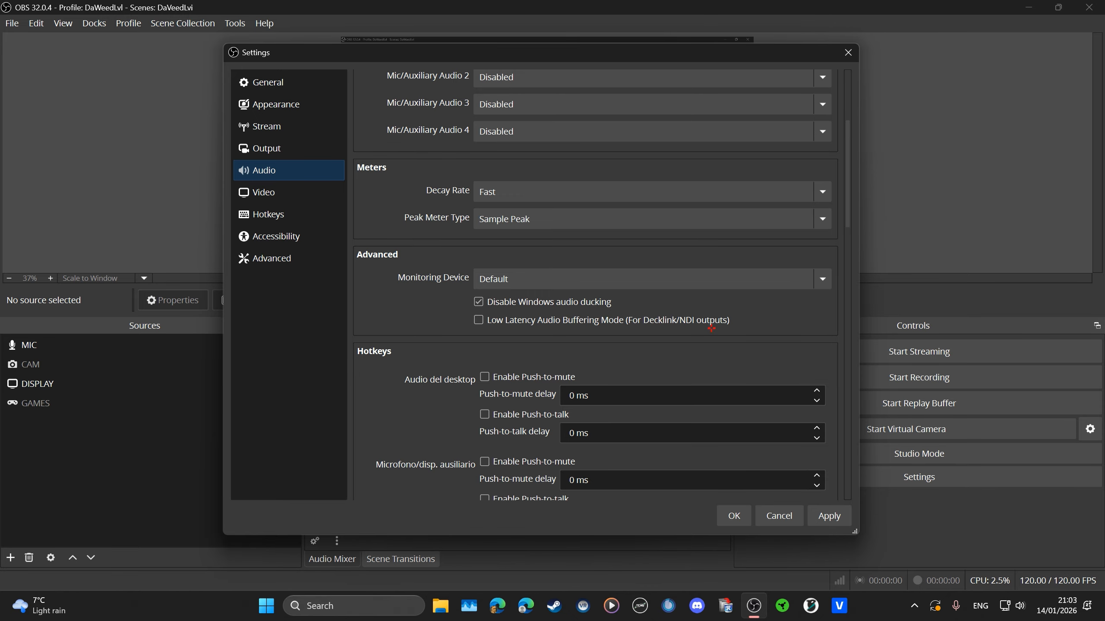
pyautogui.scroll(-1, 483, 376)
pyautogui.scroll(-1, 444, 338)
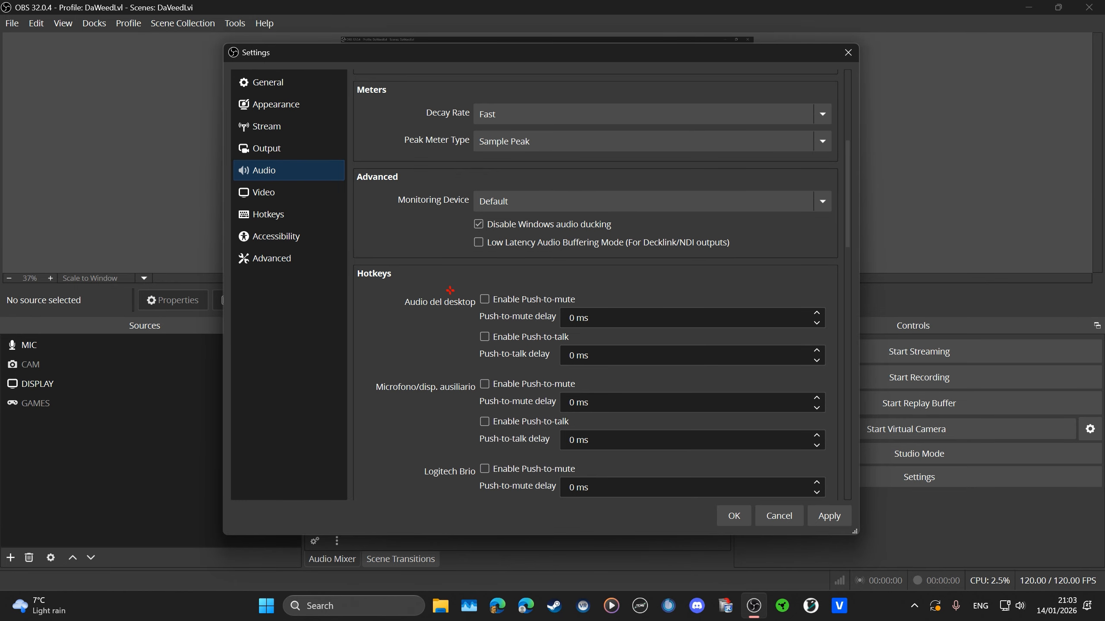
pyautogui.scroll(-10, 450, 290)
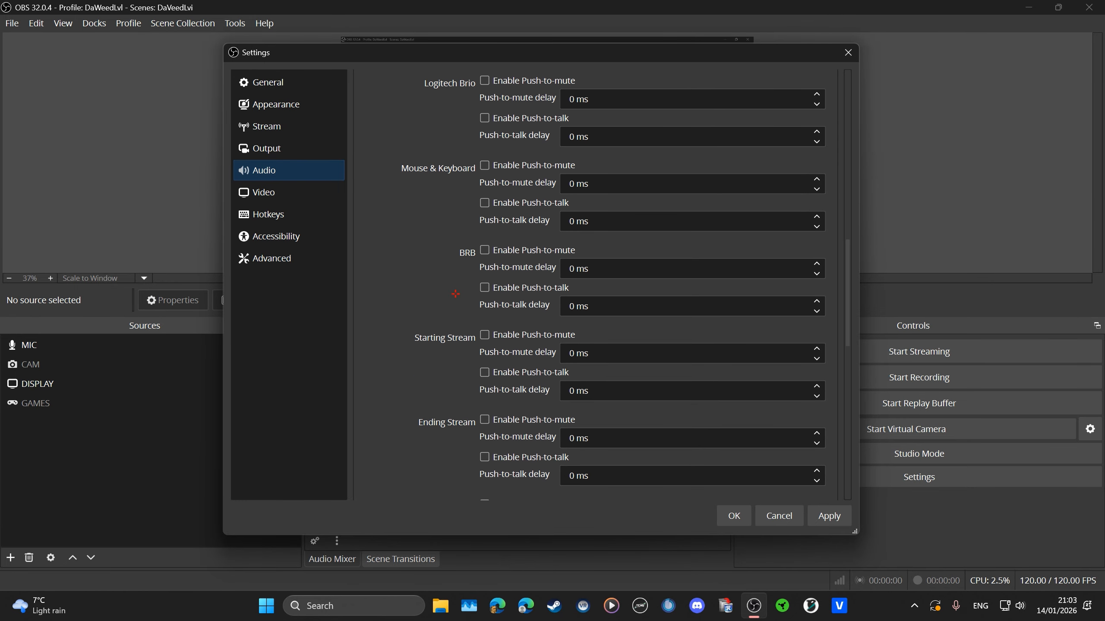
pyautogui.scroll(-15, 455, 294)
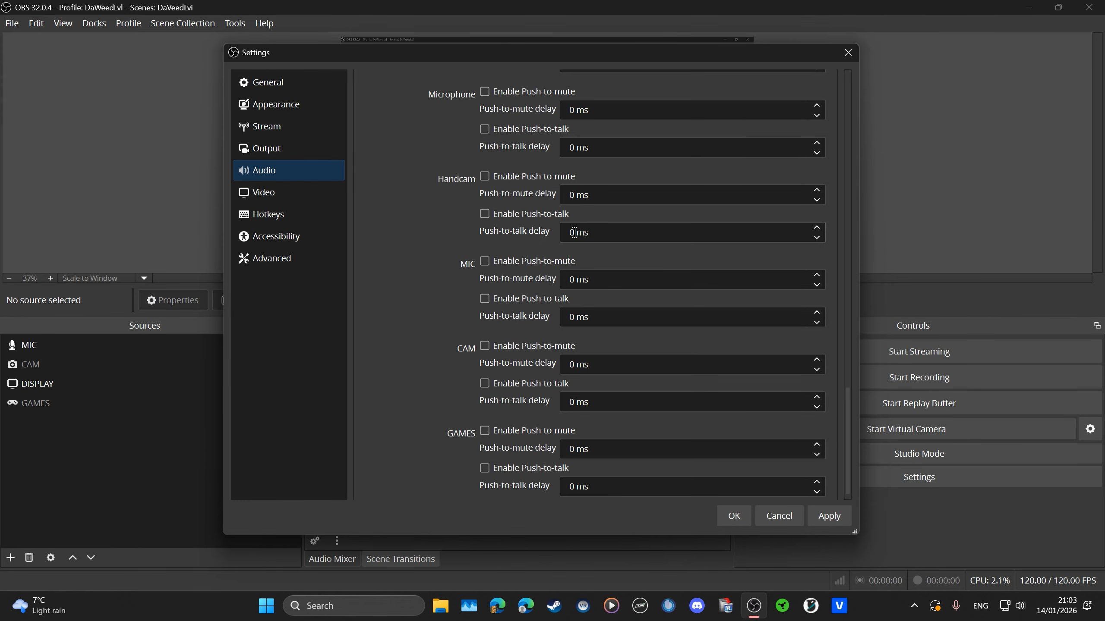
# Show the video settings, check the base canvas resolutions, and set the output (scaled) resolution to 2560x1440
pyautogui.click(330, 199)
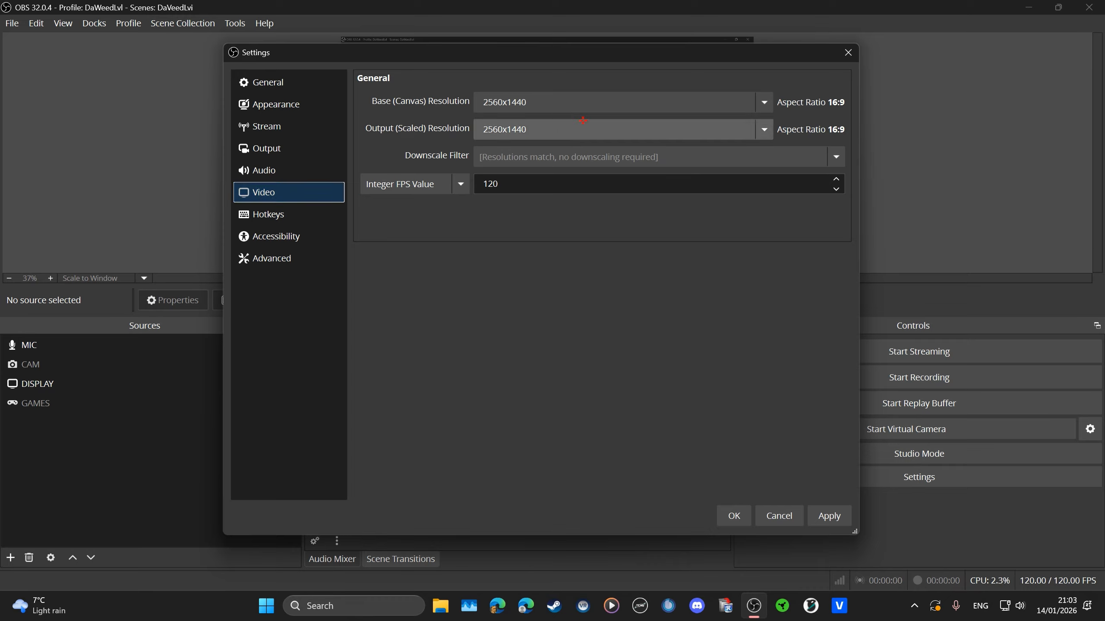
pyautogui.click(614, 104)
pyautogui.click(762, 102)
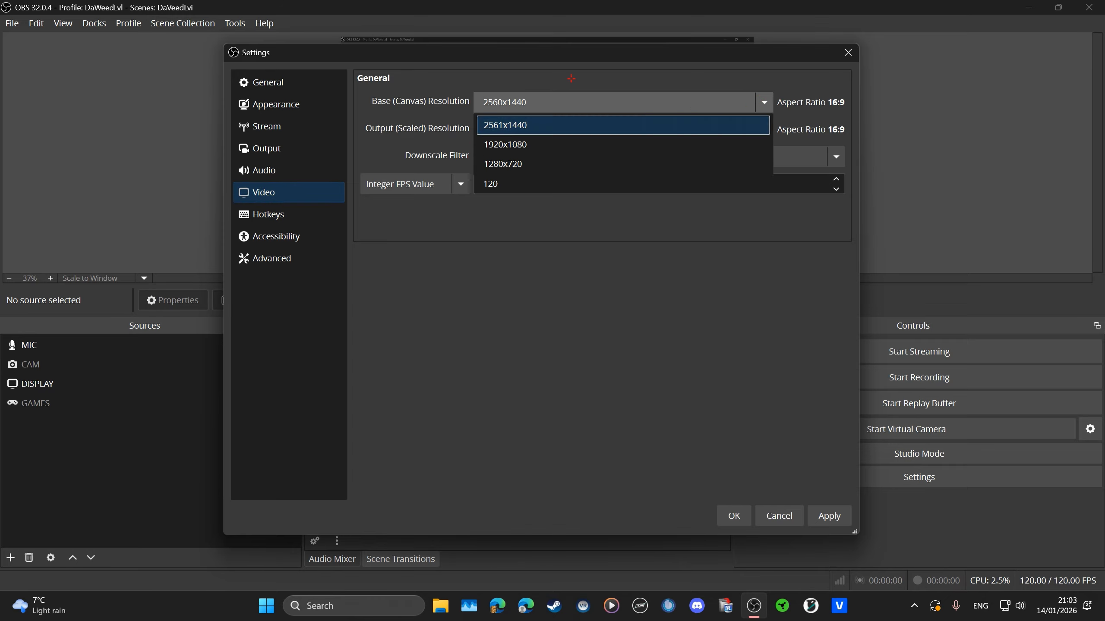
pyautogui.click(626, 98)
pyautogui.click(765, 102)
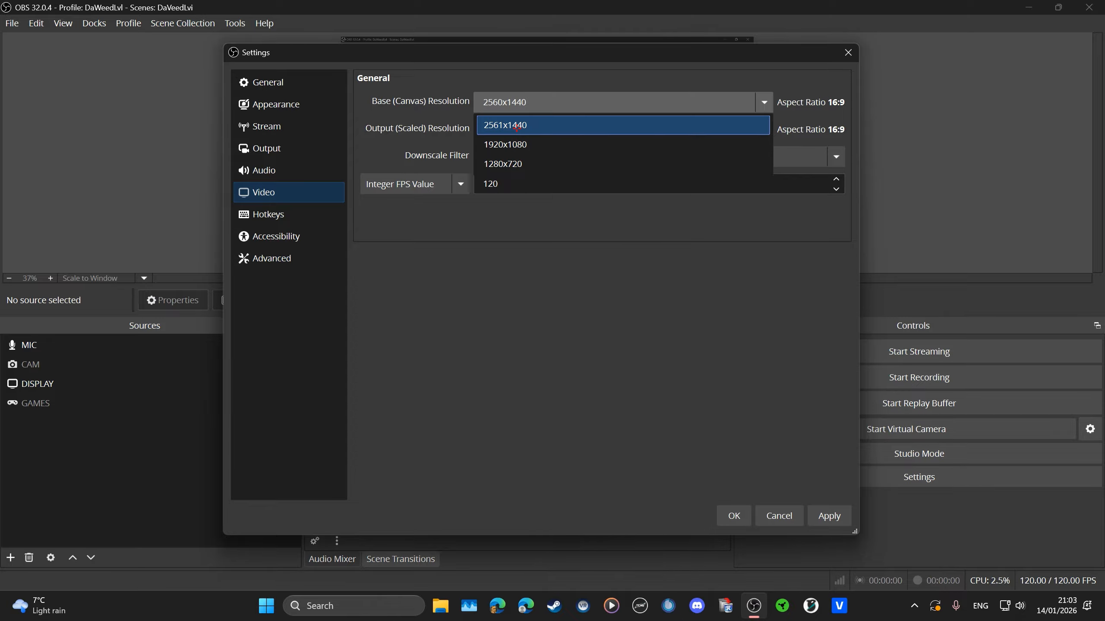
pyautogui.click(765, 102)
pyautogui.click(763, 129)
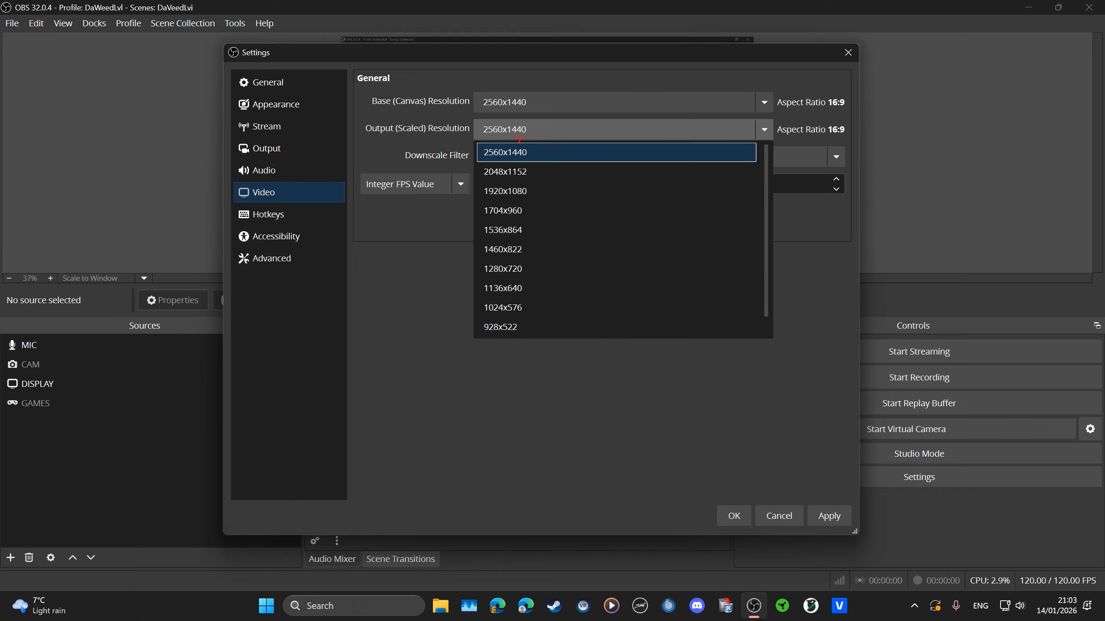
pyautogui.click(511, 151)
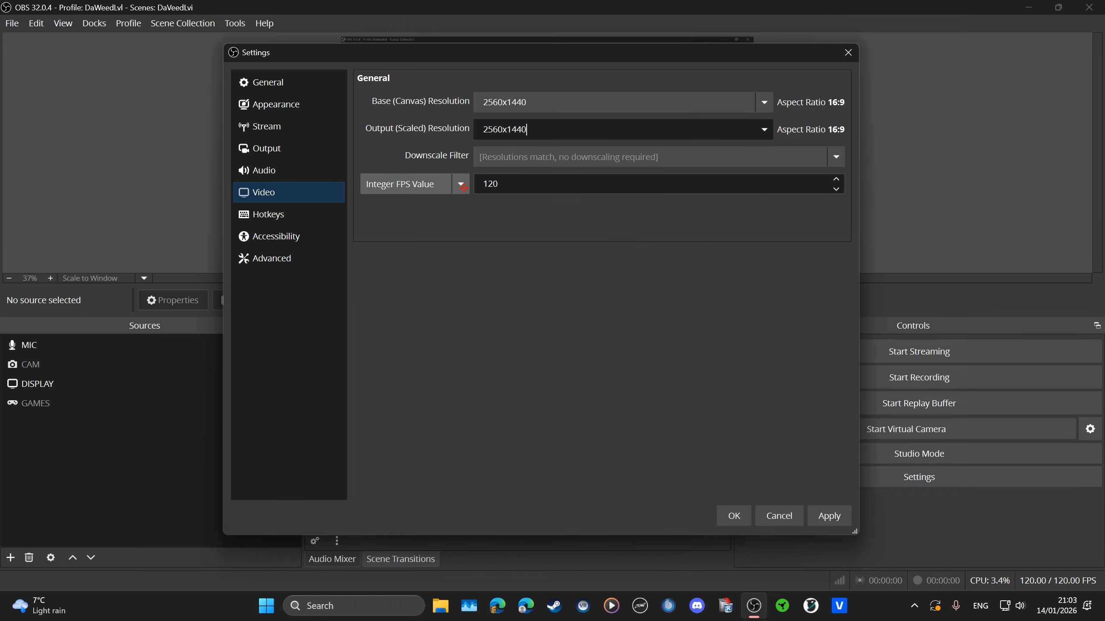
# Try the Fractional FPS Value mode with numerators of 300, 500 and 240
pyautogui.click(416, 184)
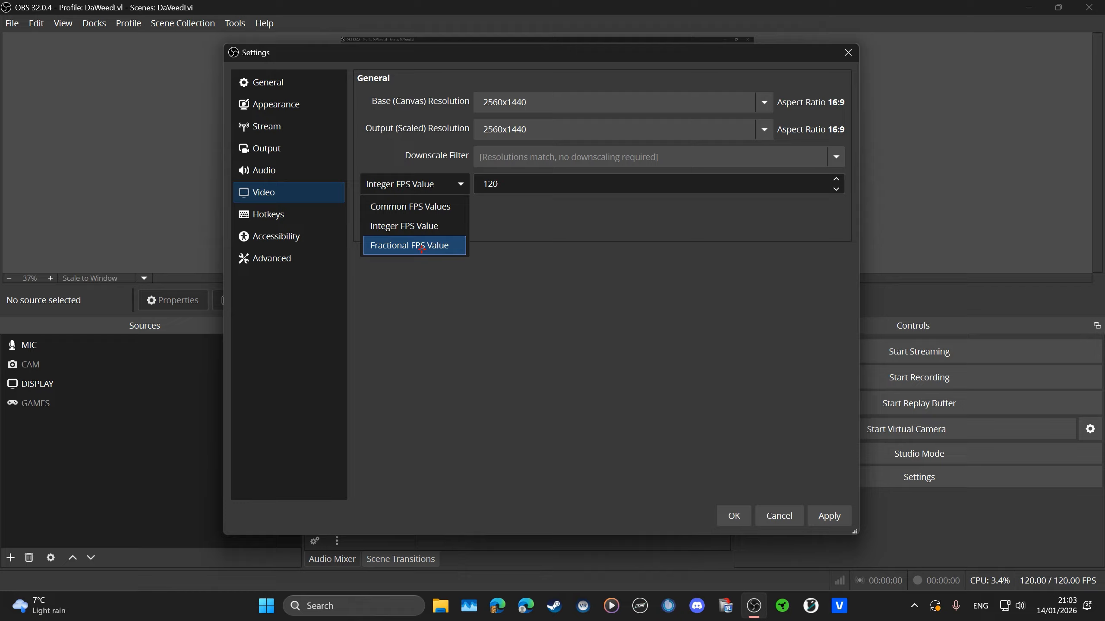
pyautogui.click(422, 249)
pyautogui.moveTo(569, 185); pyautogui.dragTo(534, 190)
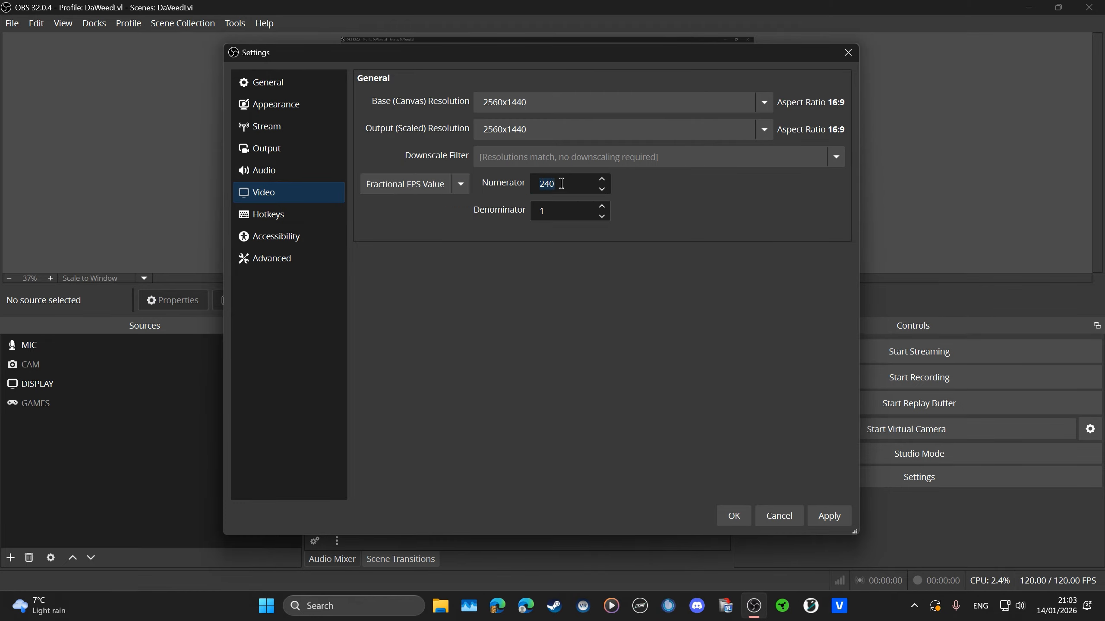
pyautogui.click(602, 179)
pyautogui.write('300')
pyautogui.click(601, 179)
pyautogui.click(606, 178)
pyautogui.write('500')
pyautogui.click(601, 189)
pyautogui.click(601, 177)
pyautogui.click(601, 215)
pyautogui.doubleClick(555, 185)
pyautogui.write('240')
# Try the Common FPS Values mode at 60 and check its list of frame rates
pyautogui.click(427, 184)
pyautogui.click(413, 207)
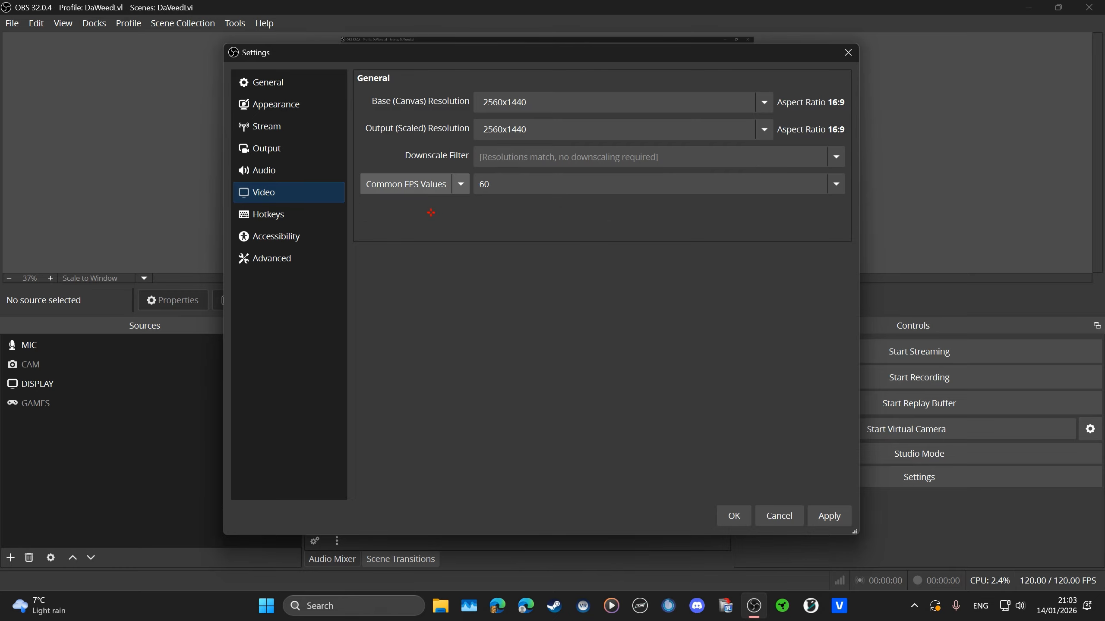
pyautogui.click(506, 183)
pyautogui.click(500, 382)
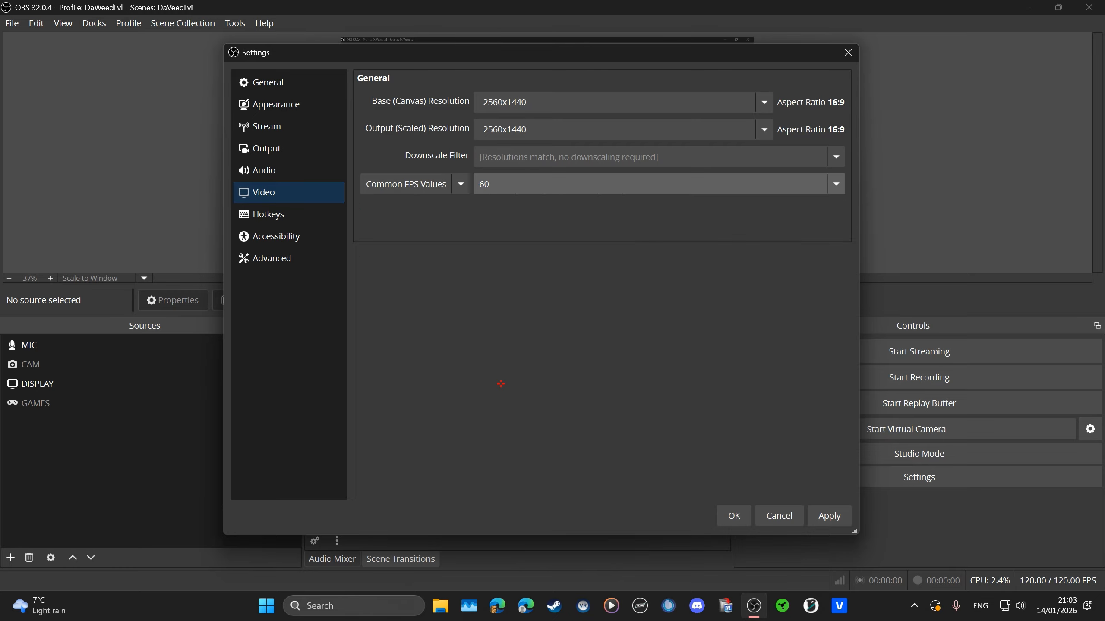
pyautogui.click(502, 194)
pyautogui.click(502, 382)
# Set the frame rate mode to Integer FPS Value with 120 as the value
pyautogui.click(413, 184)
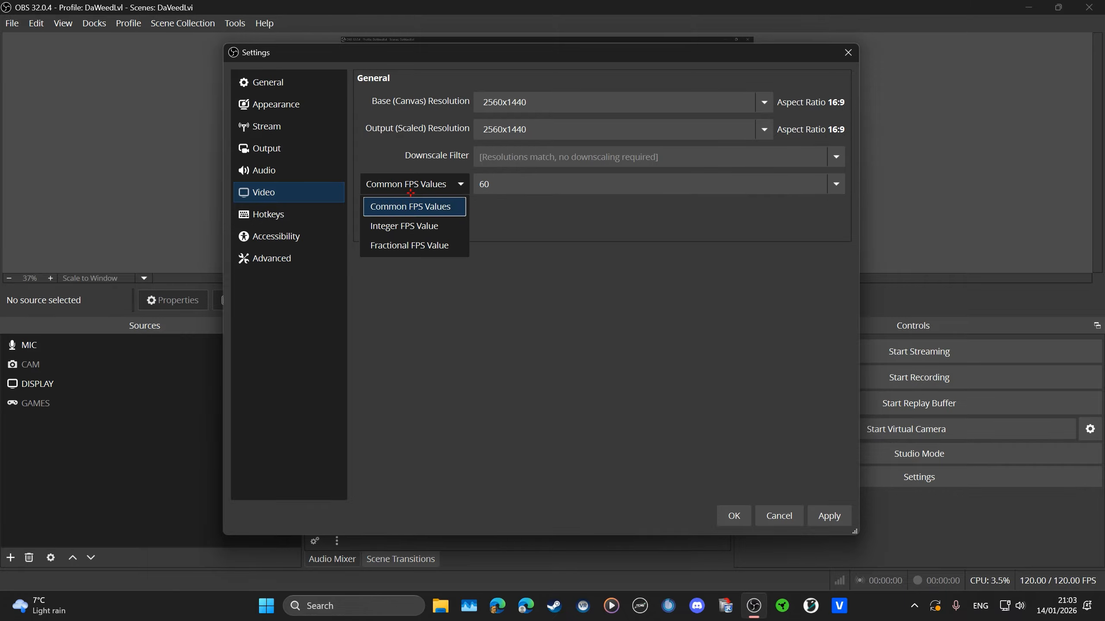
pyautogui.click(420, 227)
pyautogui.moveTo(509, 183); pyautogui.dragTo(476, 184)
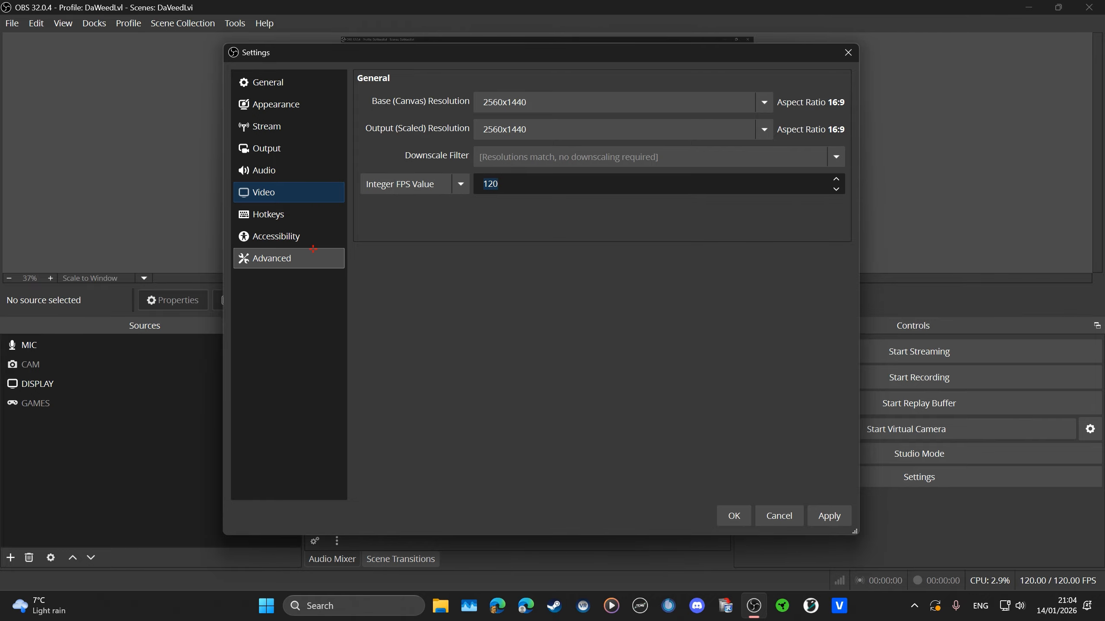
# Examine the list of assignable hotkeys and show the accessibility color settings
pyautogui.click(303, 217)
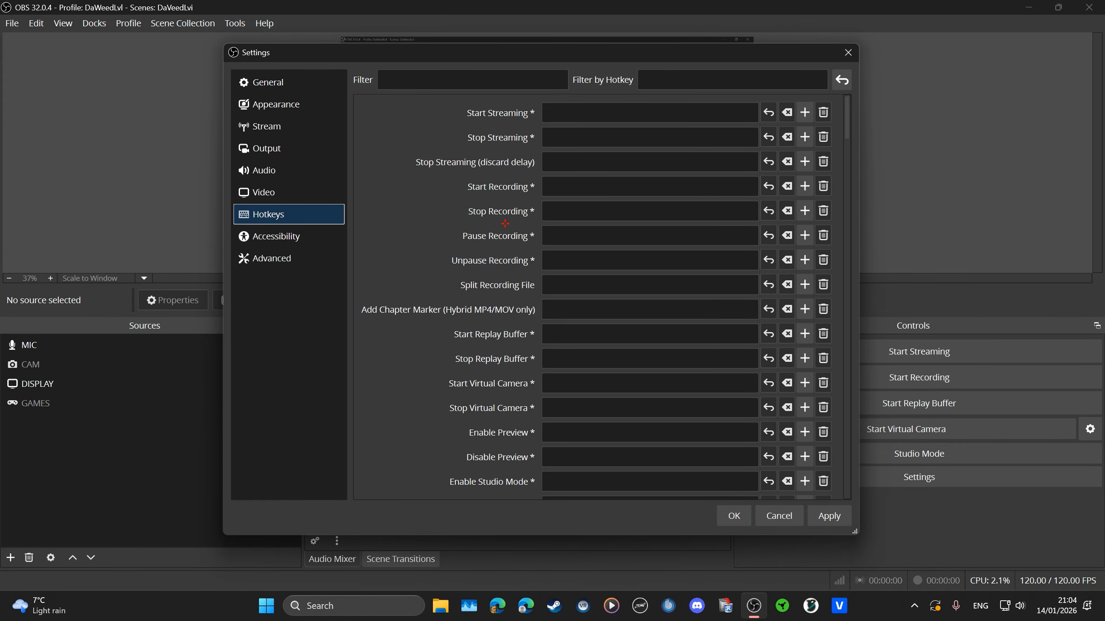
pyautogui.scroll(-10, 509, 117)
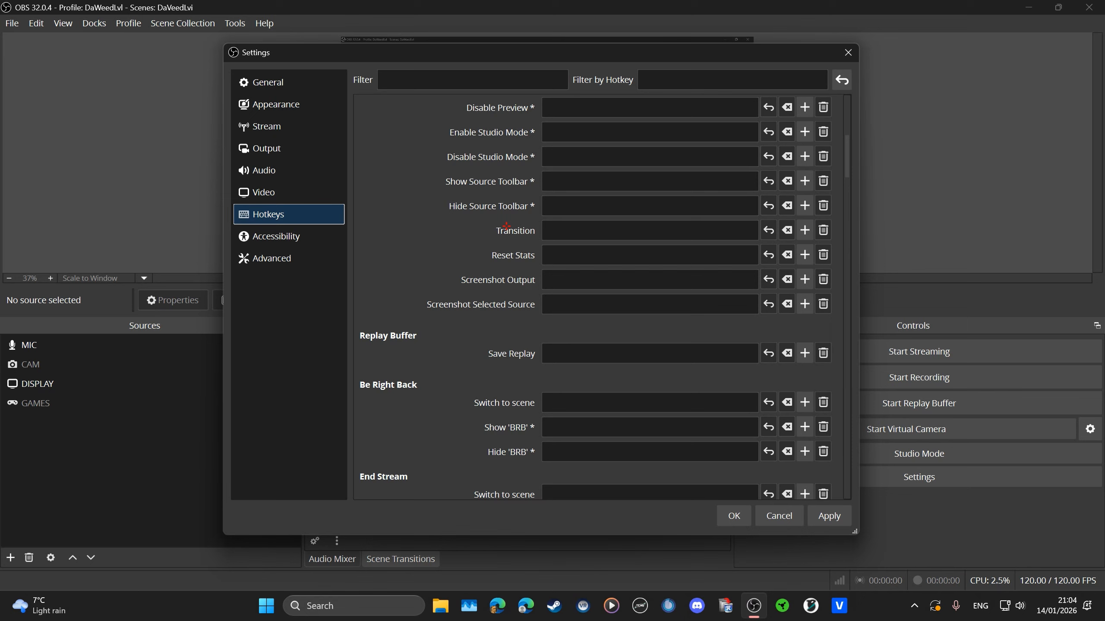
pyautogui.scroll(10, 509, 183)
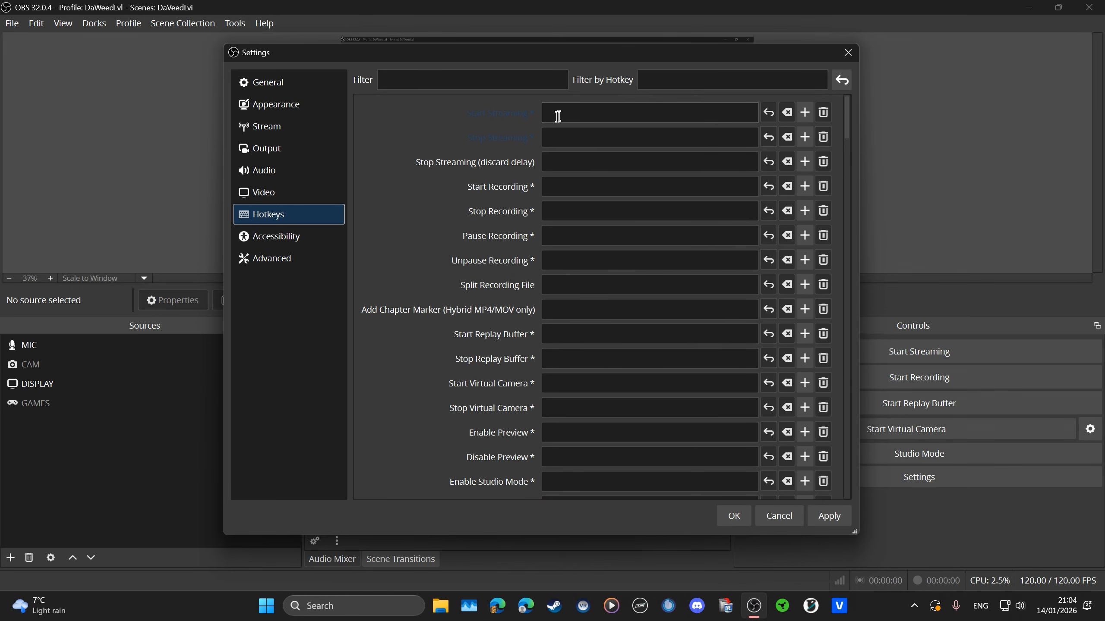
pyautogui.click(294, 240)
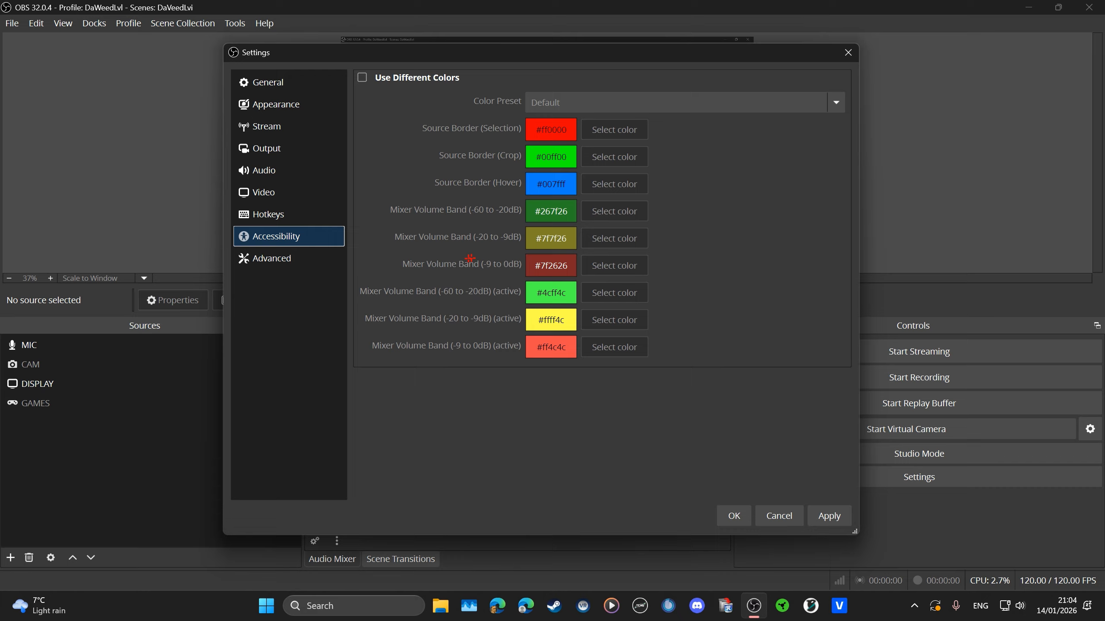
# Set the process priority to High in the advanced settings
pyautogui.click(296, 259)
pyautogui.click(489, 104)
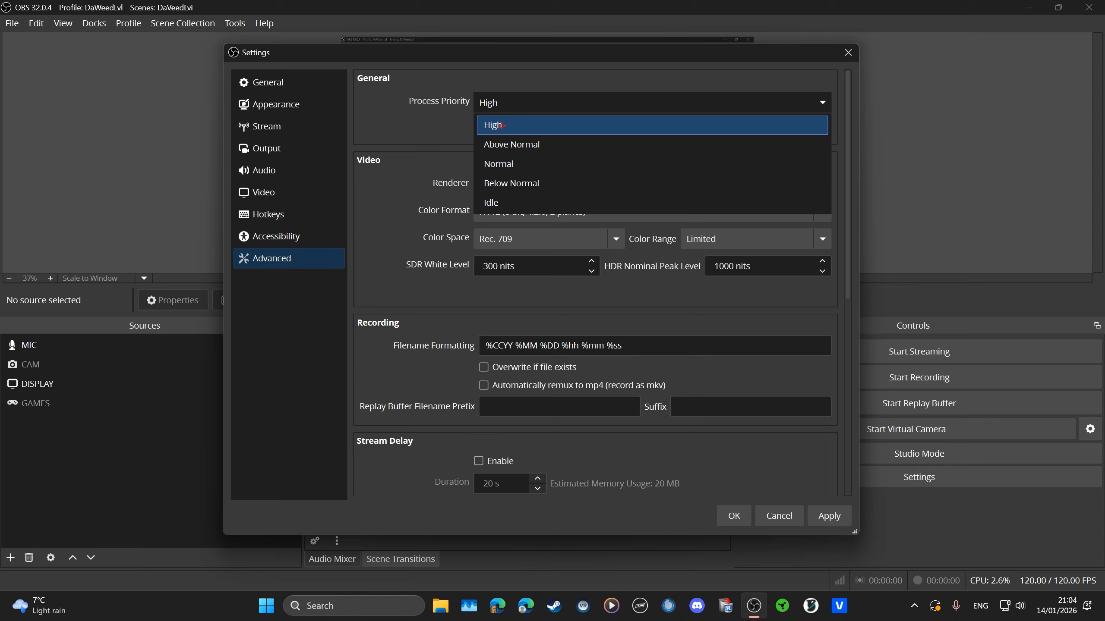
pyautogui.click(500, 125)
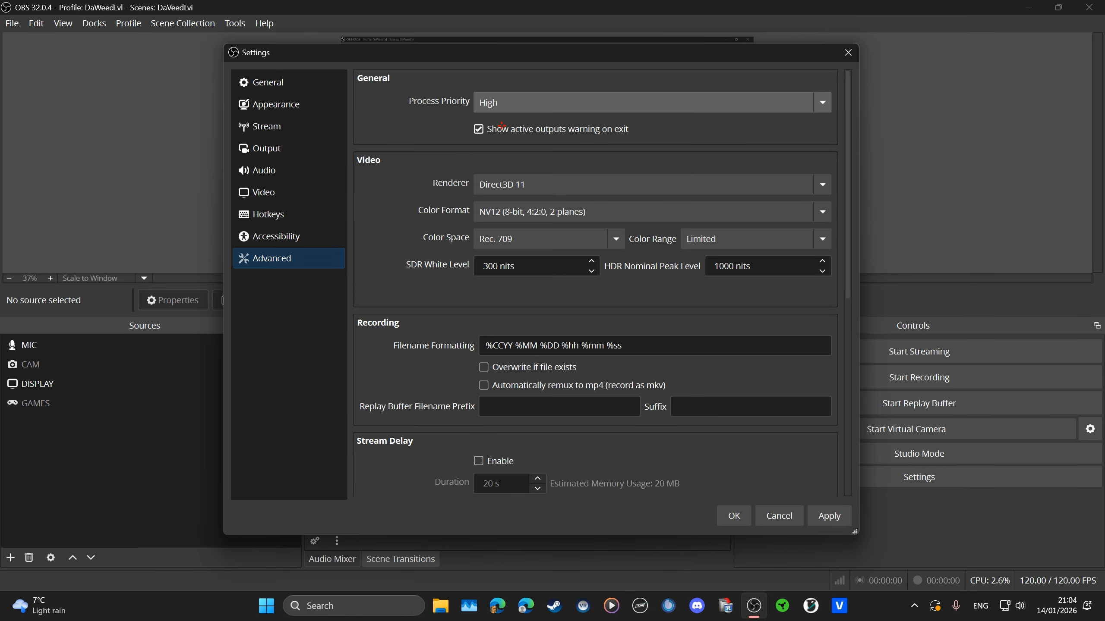
# Check the available video renderers and color formats in the advanced settings
pyautogui.click(520, 184)
pyautogui.click(519, 184)
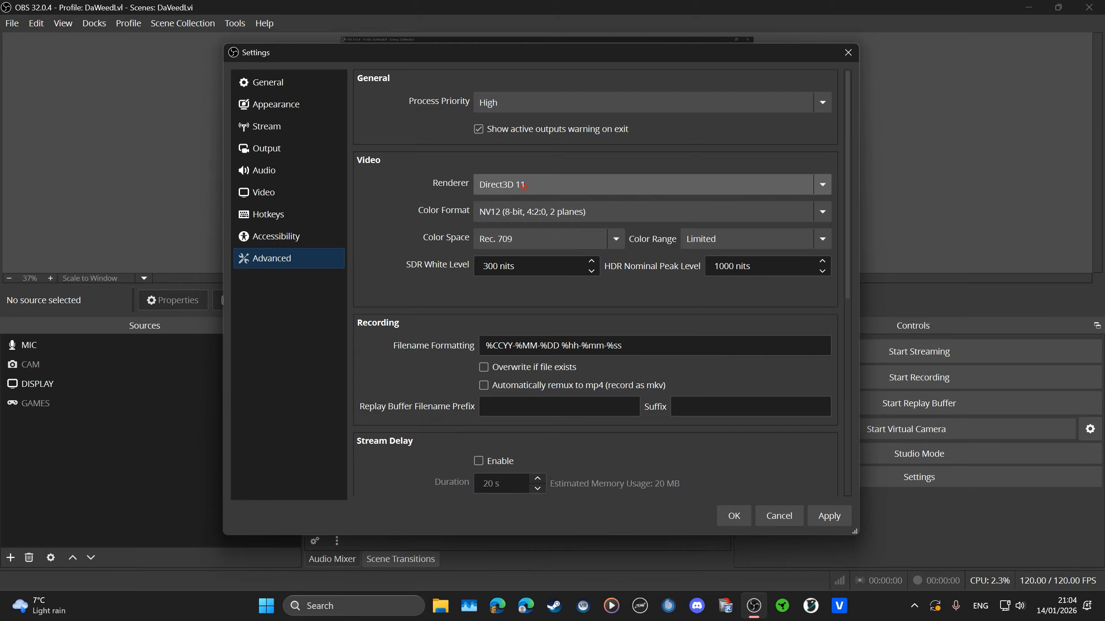
pyautogui.click(514, 217)
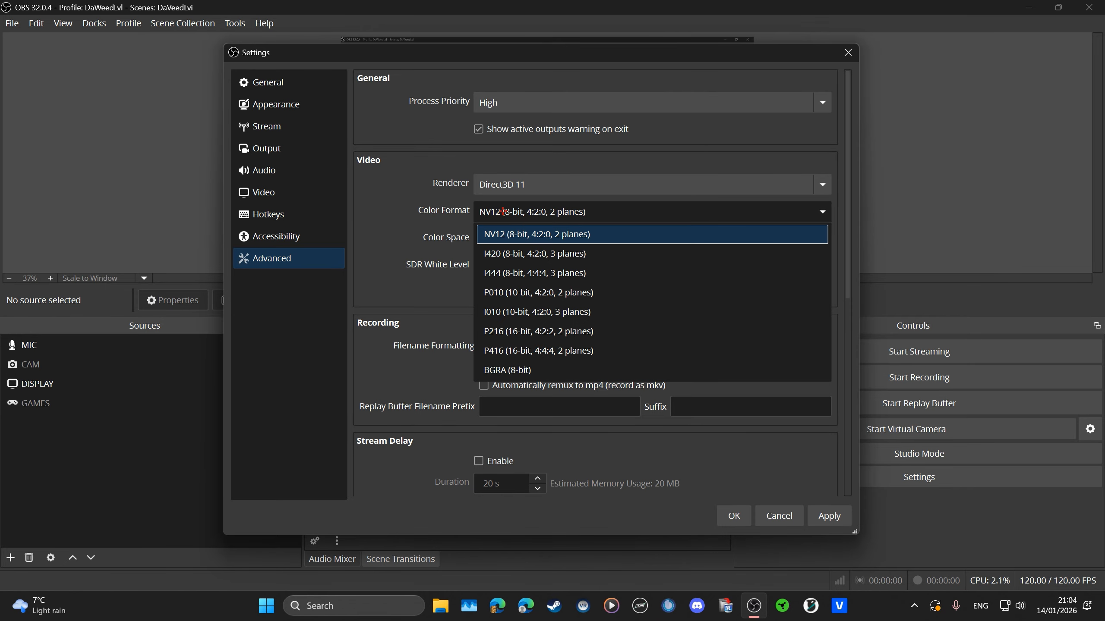
pyautogui.click(503, 212)
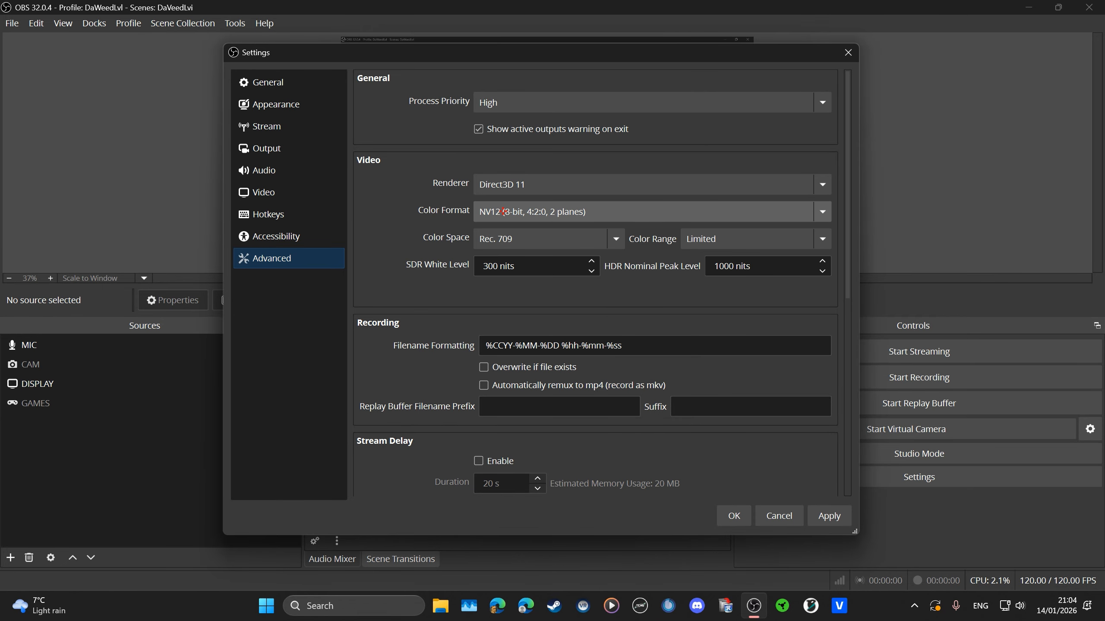
# Check the choices for the video color space and color range
pyautogui.click(595, 243)
pyautogui.click(595, 242)
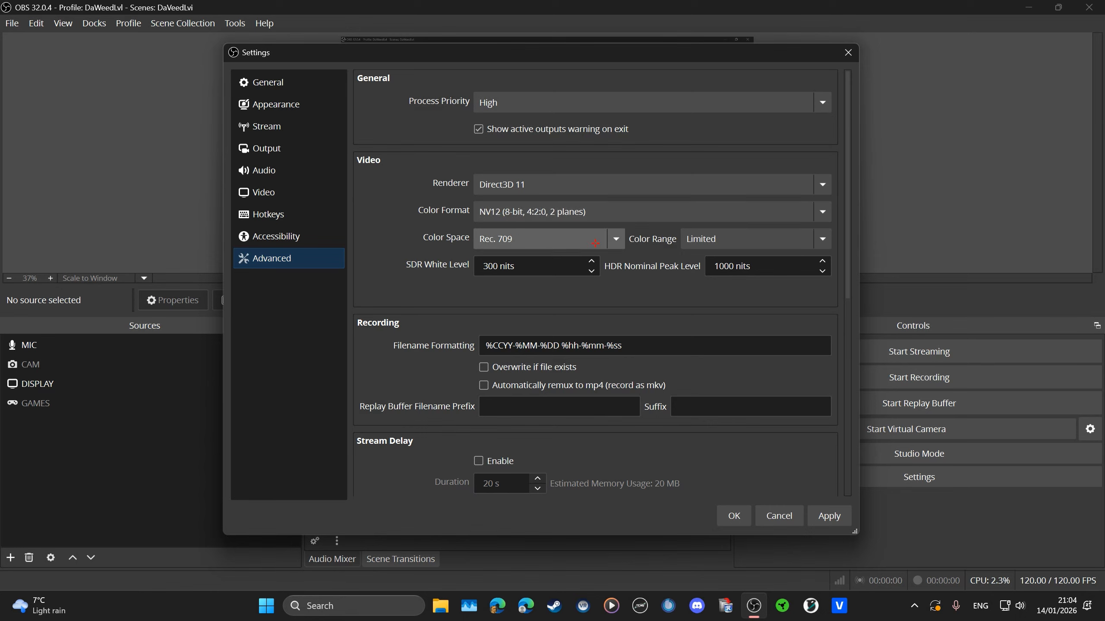
pyautogui.click(706, 237)
pyautogui.click(705, 235)
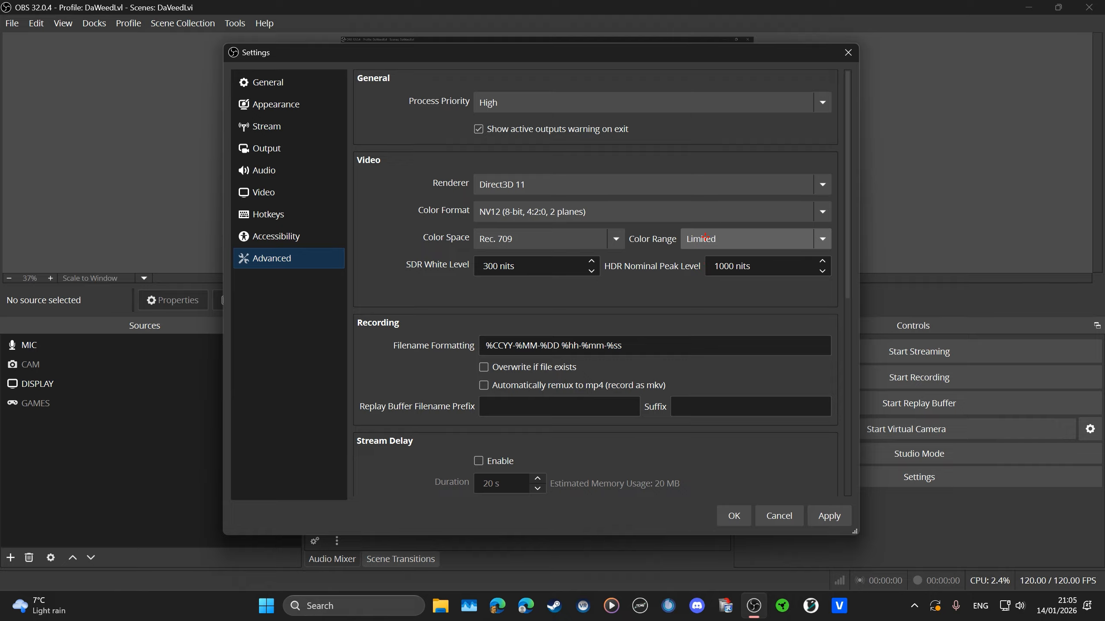
pyautogui.click(705, 236)
pyautogui.click(703, 237)
pyautogui.click(543, 242)
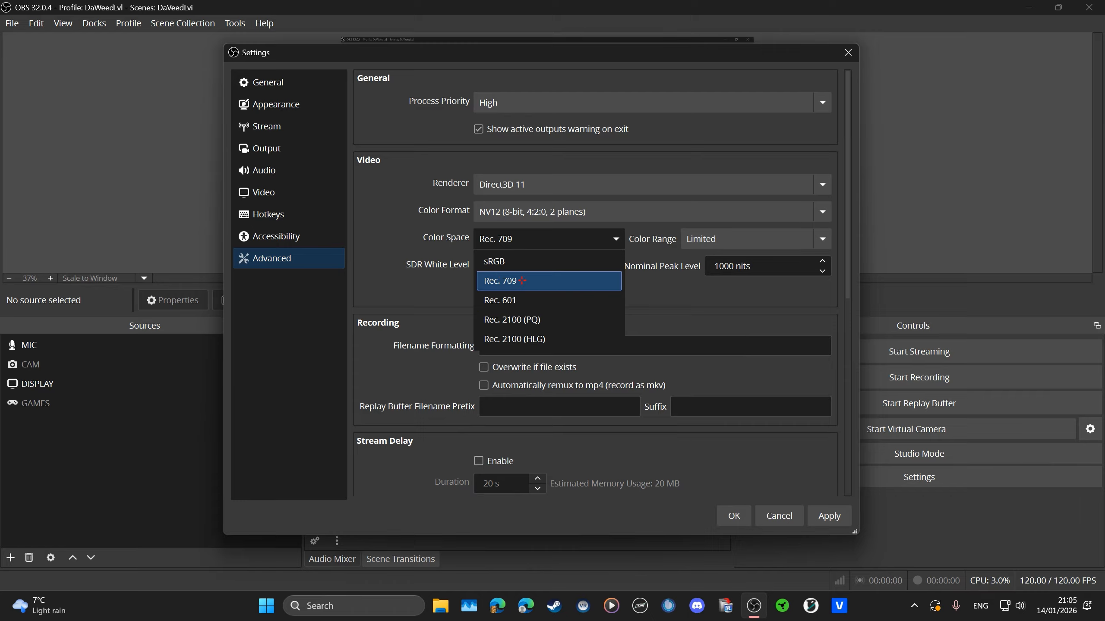
pyautogui.click(402, 286)
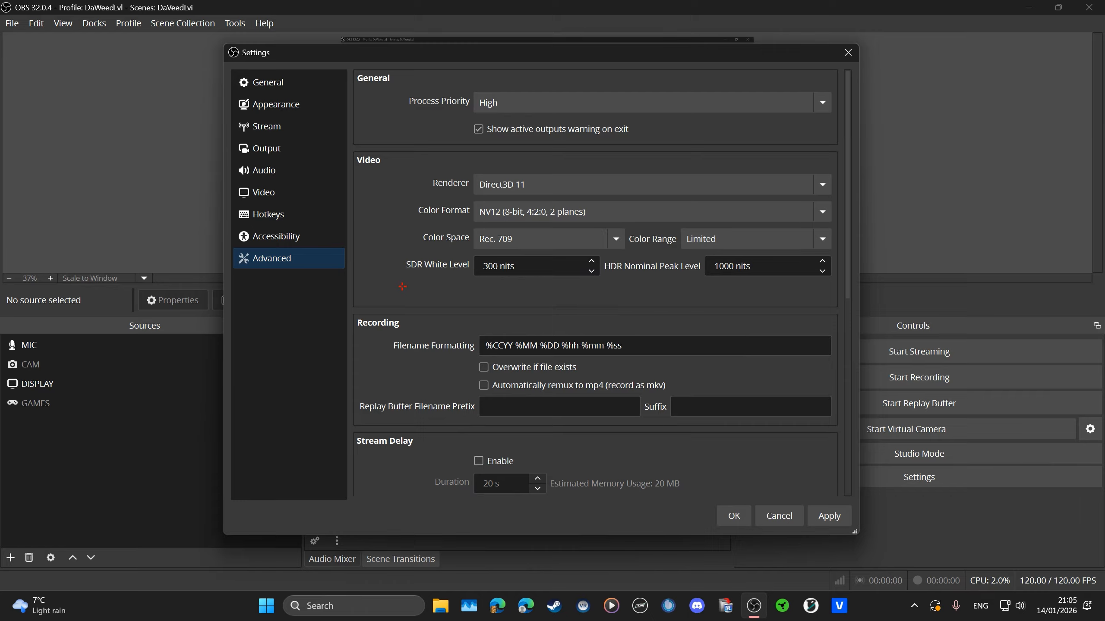
# Examine the recording filename formatting in the advanced settings
pyautogui.scroll(-1, 404, 306)
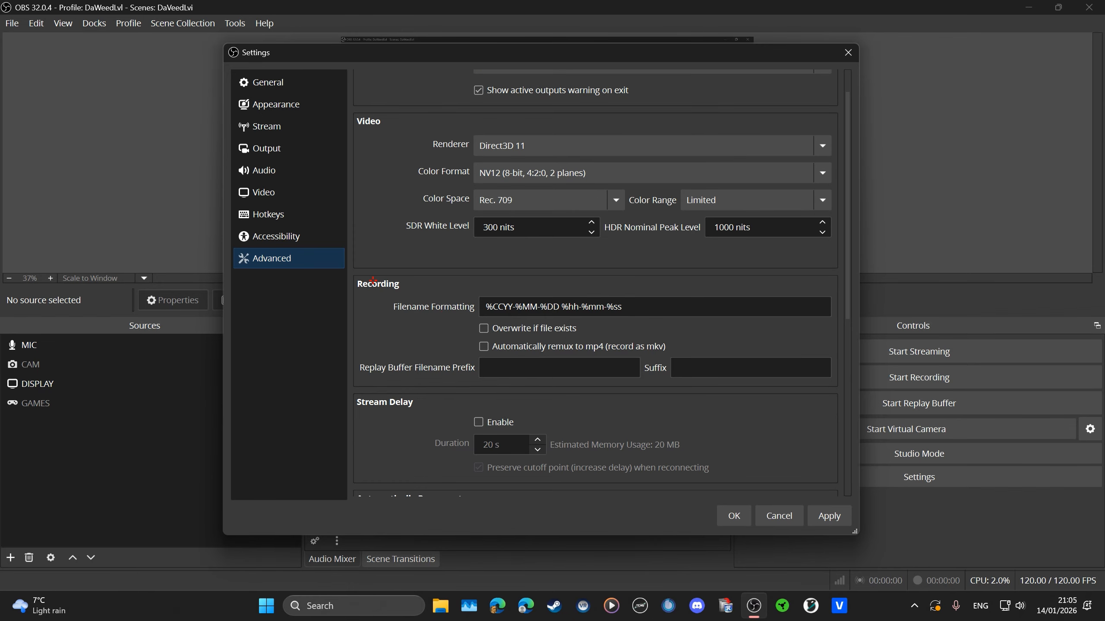
pyautogui.moveTo(482, 307); pyautogui.dragTo(615, 306)
pyautogui.click(620, 307)
pyautogui.scroll(-1, 608, 334)
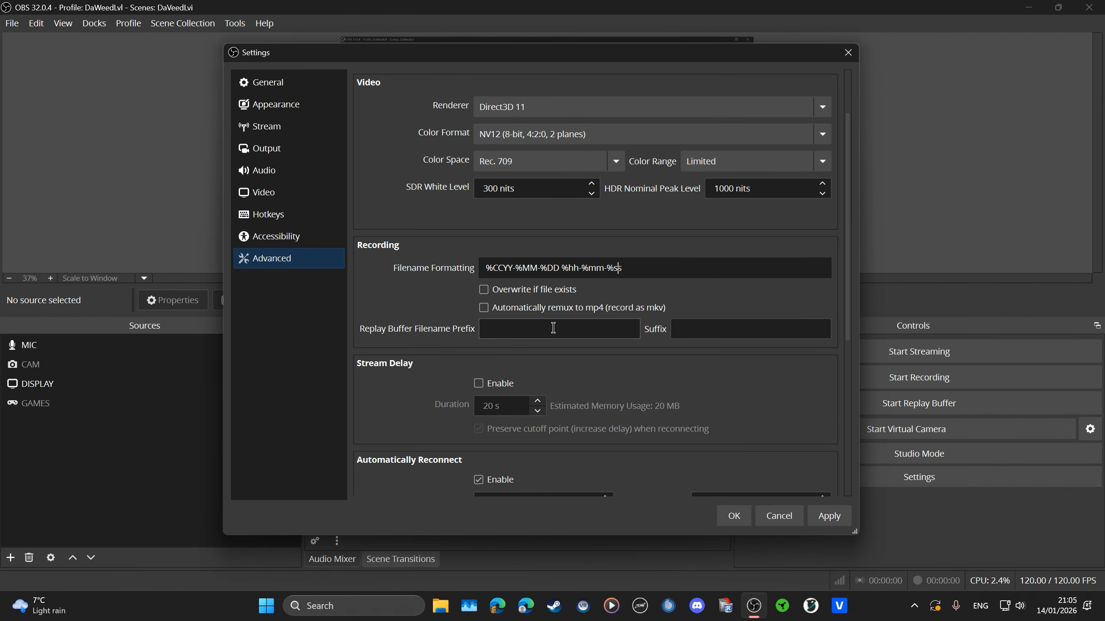
# Set the automatic reconnect retry delay to 2 s and check the maximum retries
pyautogui.scroll(-2, 608, 334)
pyautogui.scroll(-1, 575, 329)
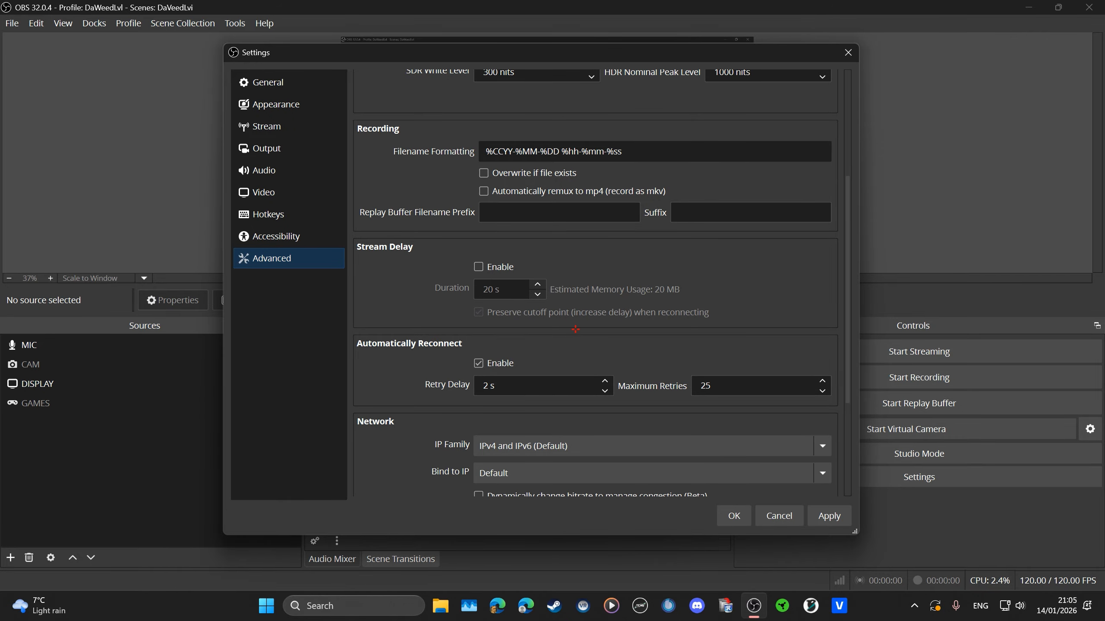
pyautogui.scroll(-2, 565, 334)
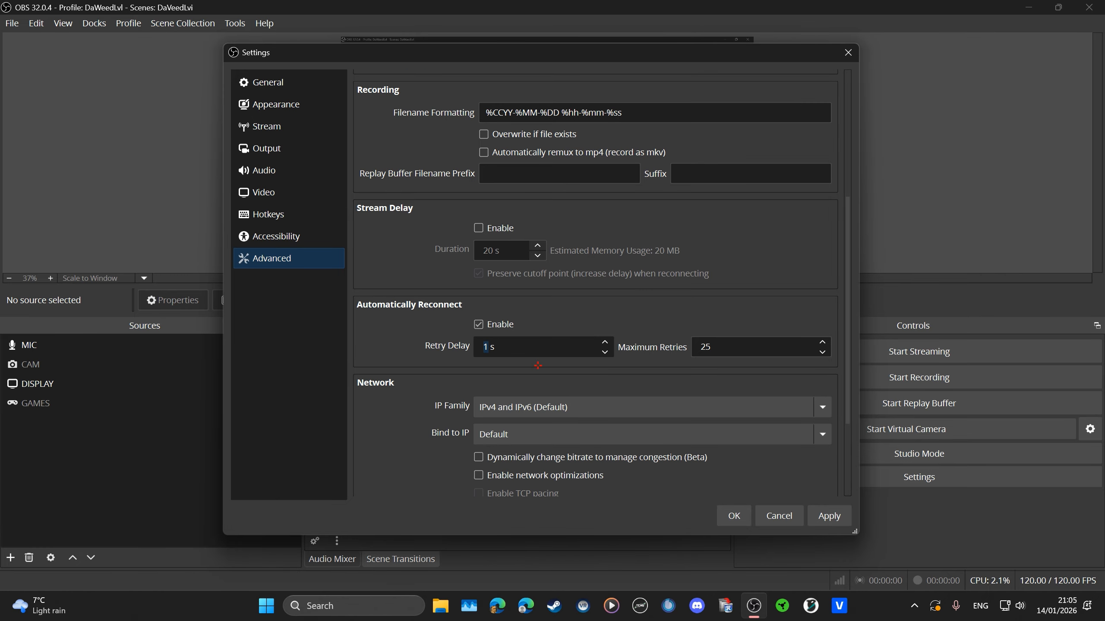
pyautogui.scroll(1, 530, 348)
pyautogui.click(484, 347)
pyautogui.click(700, 346)
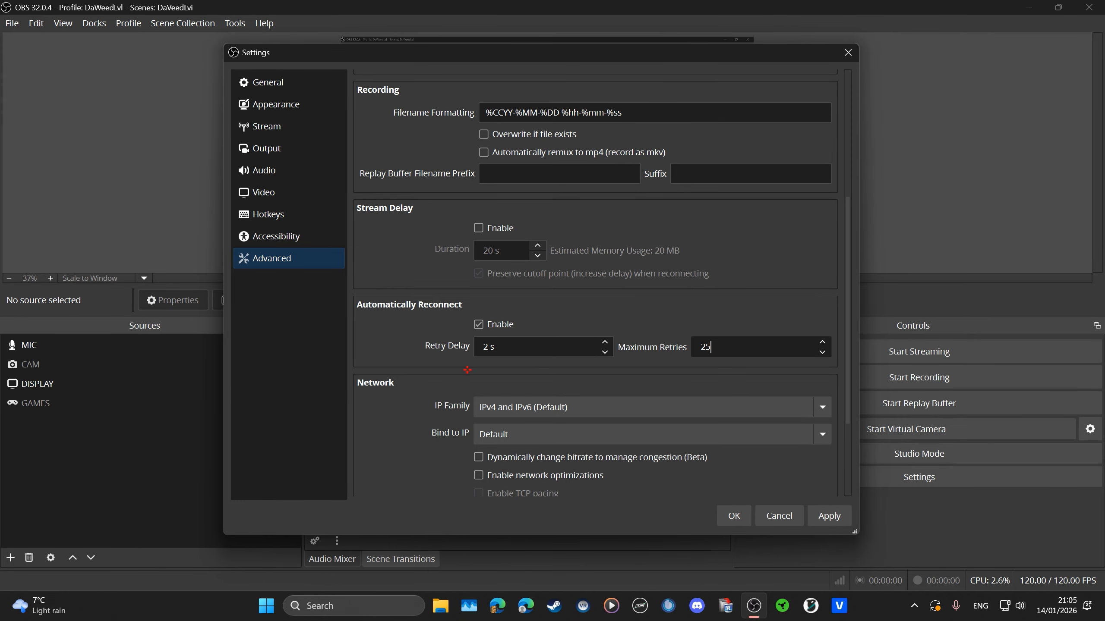
# Check the network and source options in the advanced settings, and keep the hotkey focus behavior at Never disable hotkeys
pyautogui.scroll(-3, 467, 370)
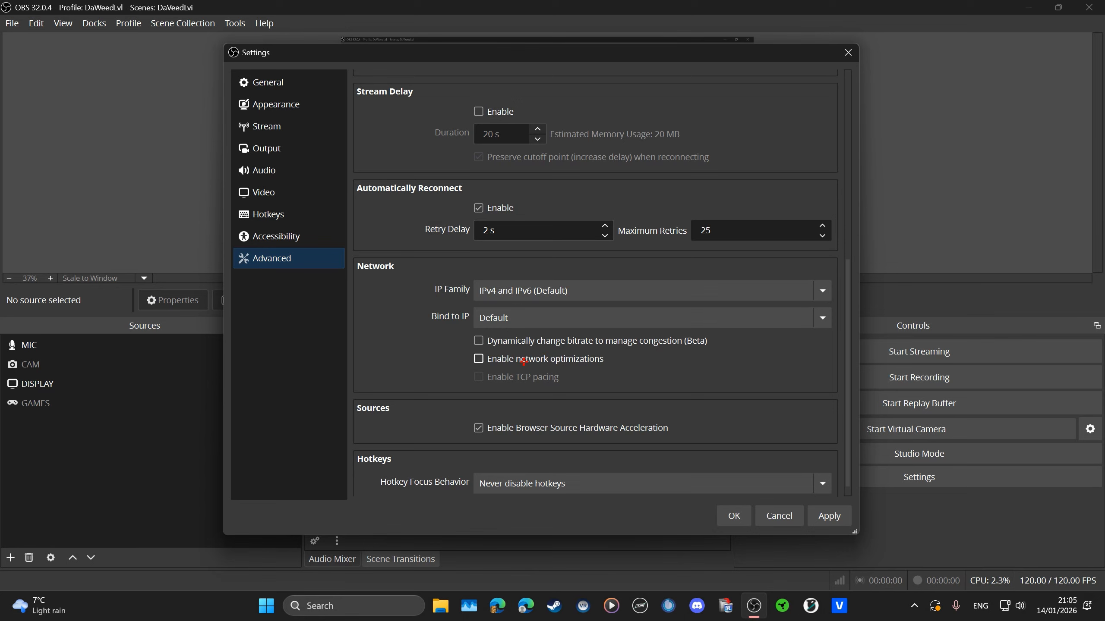
pyautogui.moveTo(521, 343)
pyautogui.scroll(-2, 438, 390)
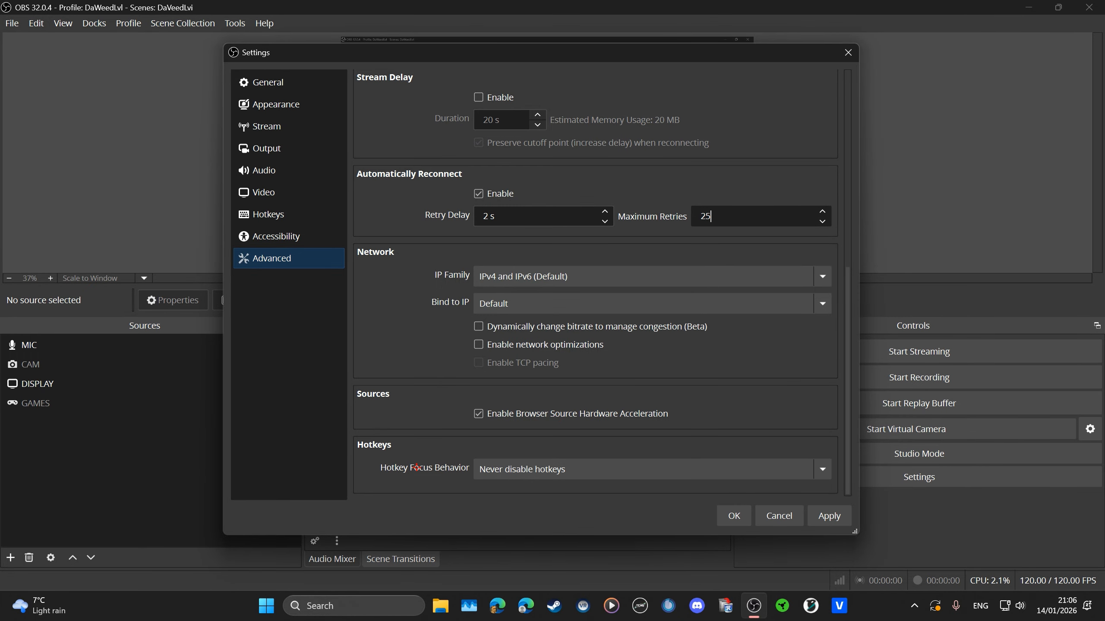
pyautogui.click(545, 470)
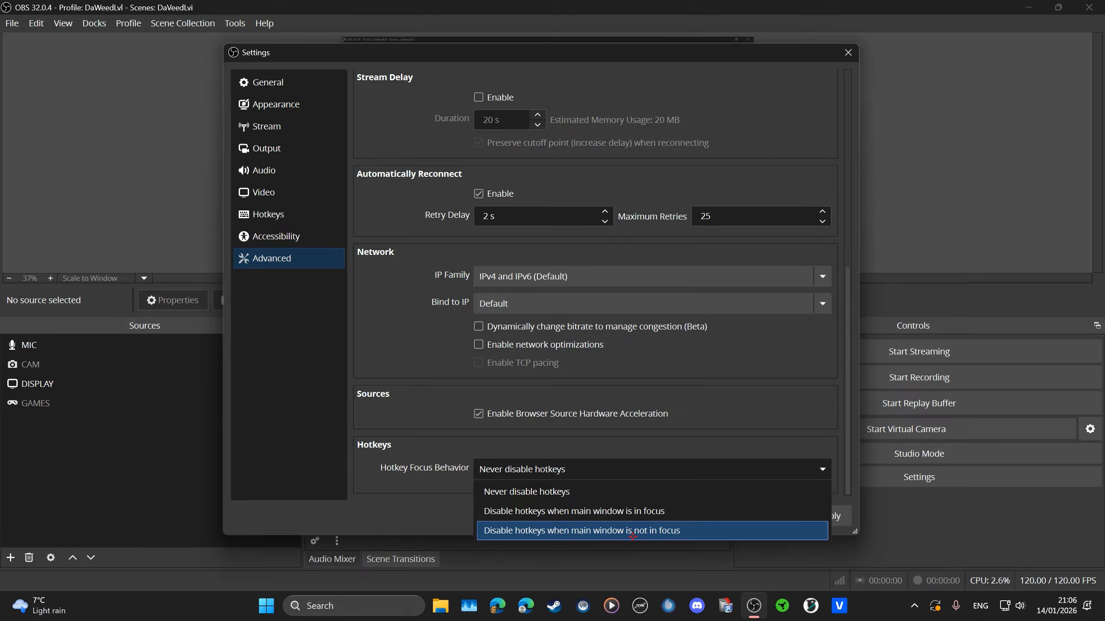
pyautogui.click(528, 491)
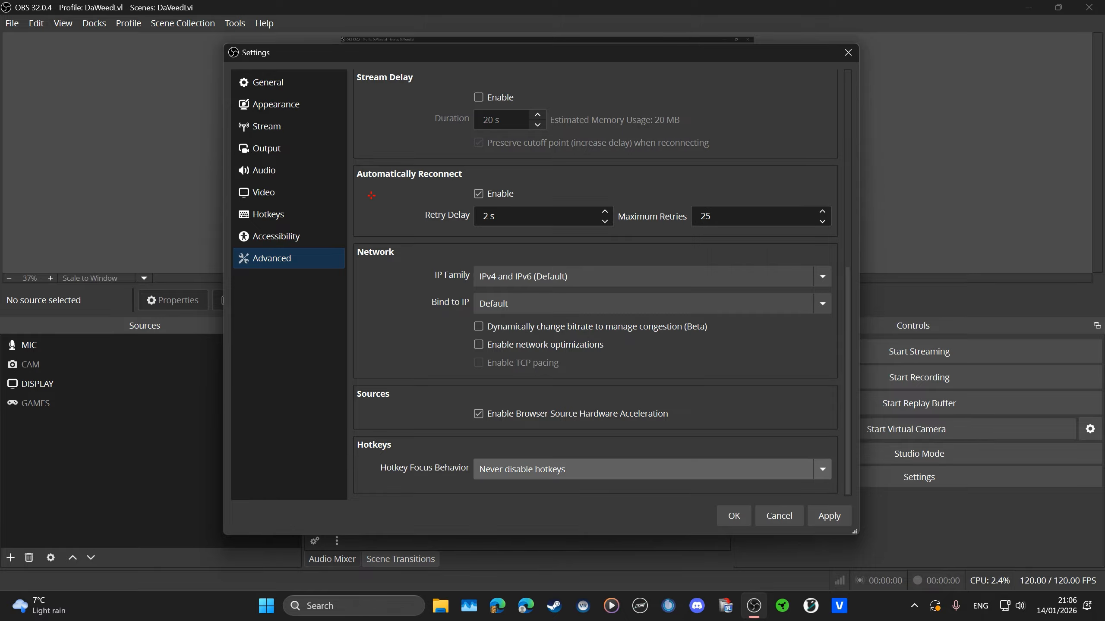
# Review the general, appearance and stream settings again, ending at the streaming output's encoder settings
pyautogui.click(269, 83)
pyautogui.click(279, 105)
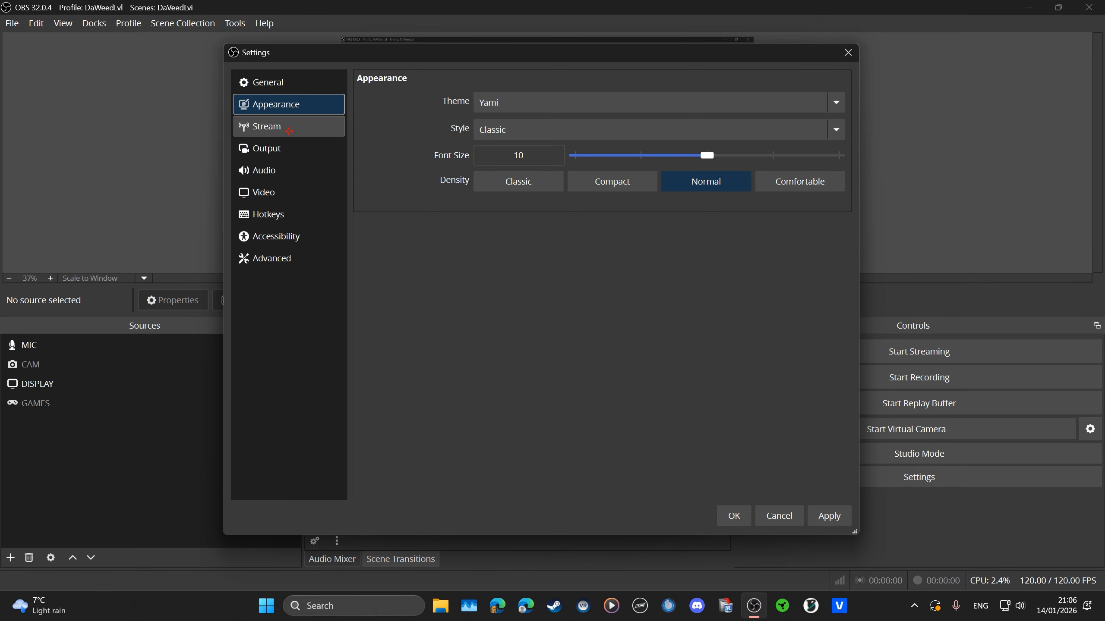
pyautogui.click(289, 130)
pyautogui.click(285, 149)
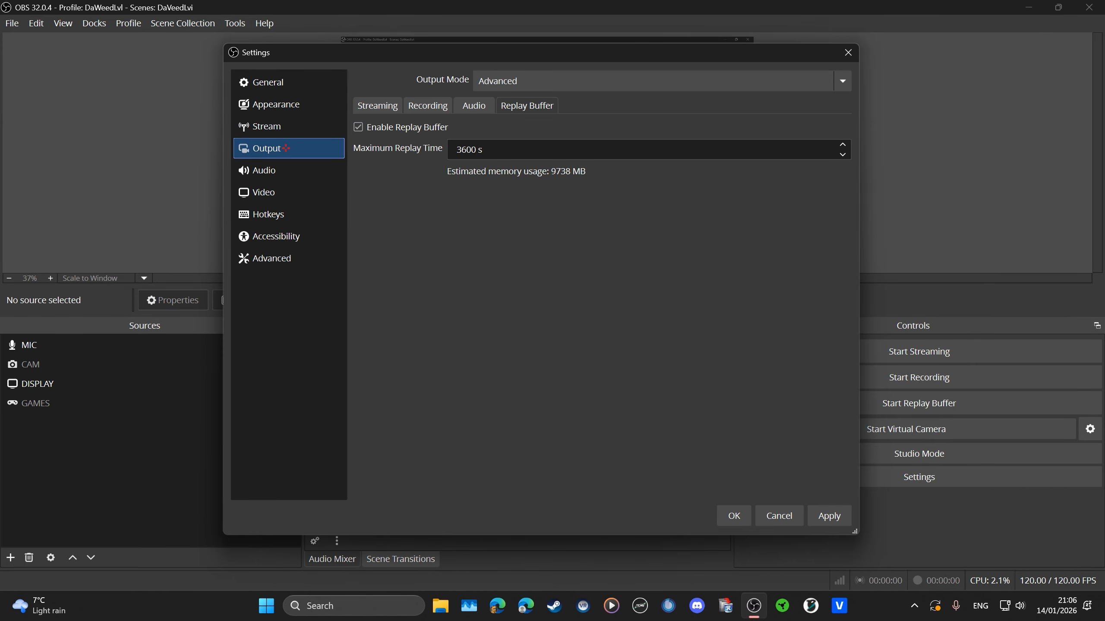
pyautogui.click(377, 106)
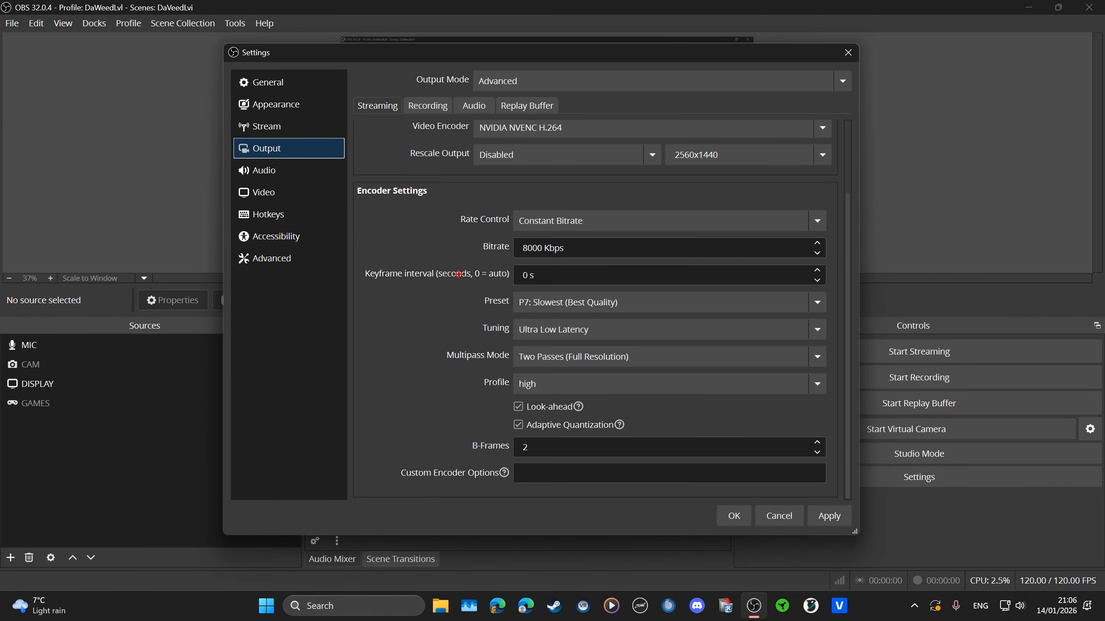
# Examine the recording output's encoder settings, focusing on the recording bitrate
pyautogui.click(428, 105)
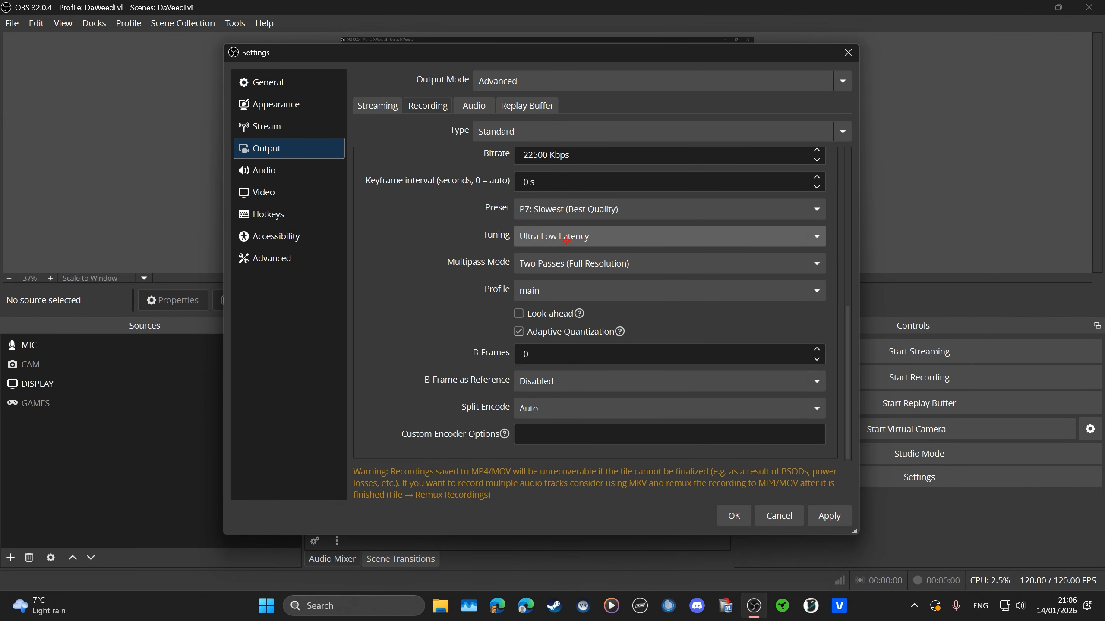
pyautogui.moveTo(548, 155); pyautogui.dragTo(517, 155)
pyautogui.click(508, 168)
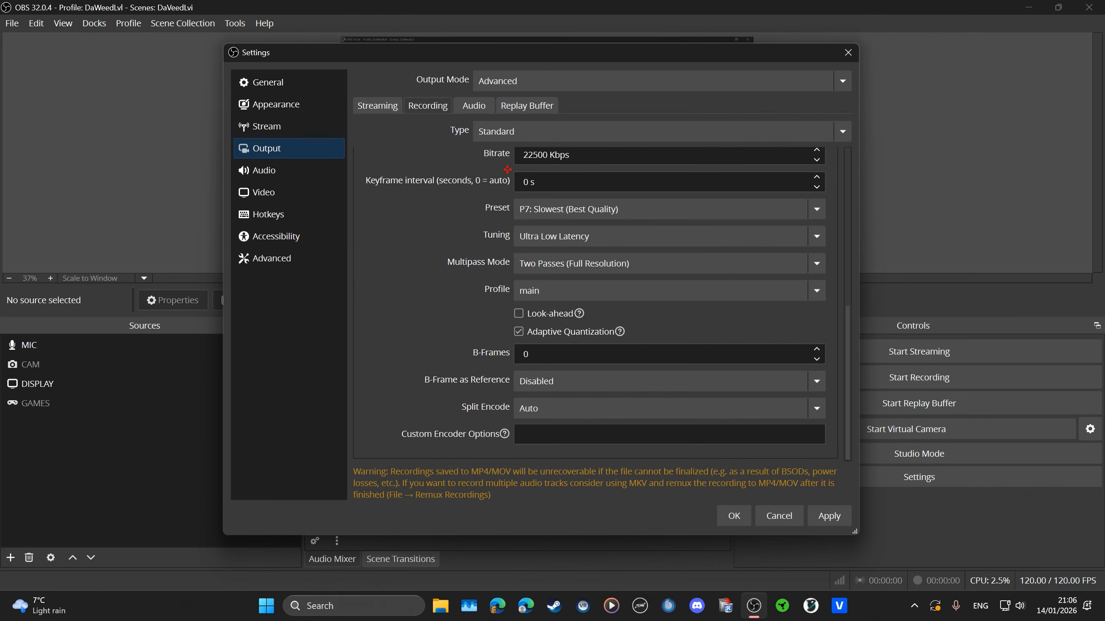
pyautogui.scroll(7, 506, 223)
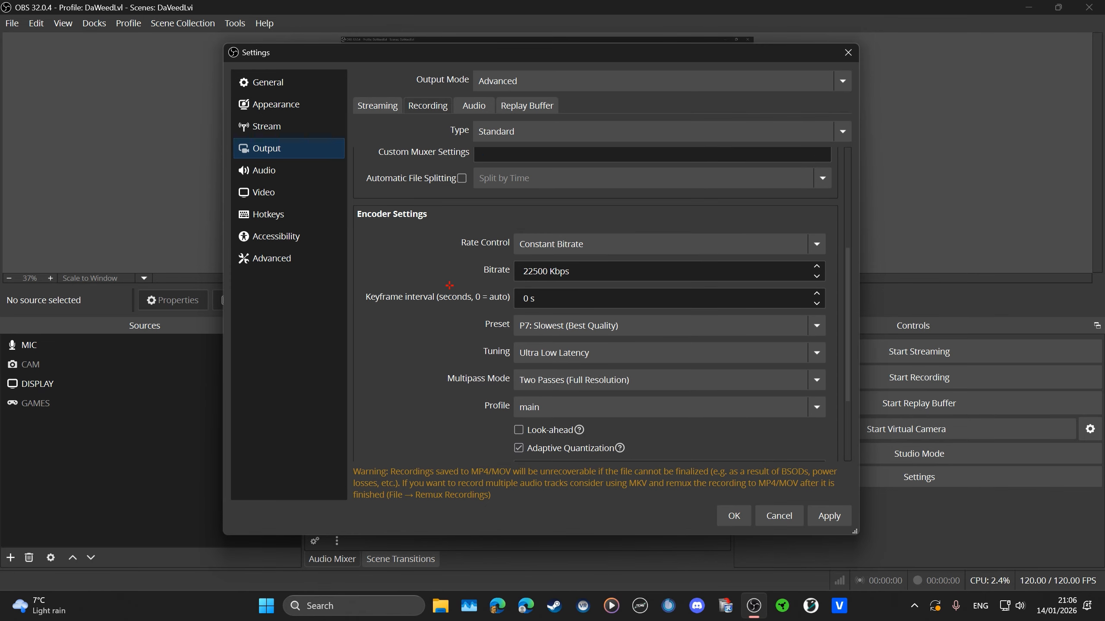
pyautogui.scroll(-2, 437, 338)
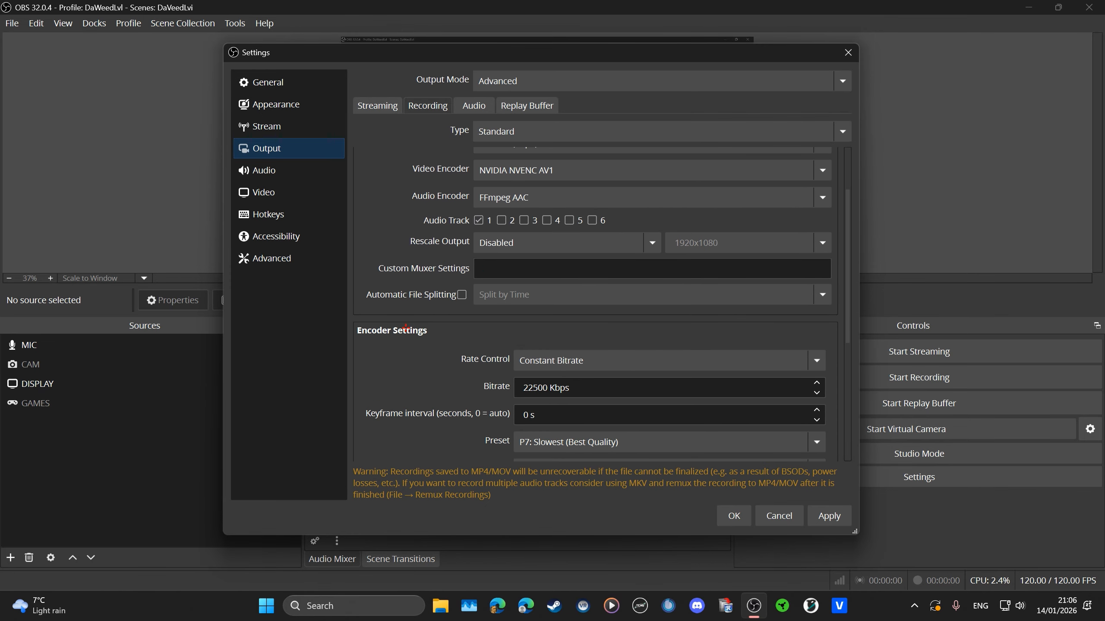
pyautogui.click(520, 388)
pyautogui.moveTo(545, 386); pyautogui.dragTo(518, 387)
pyautogui.click(486, 378)
# Check the streaming output's bitrate and encoder preset choices, and turn off Look-ahead
pyautogui.click(377, 105)
pyautogui.moveTo(521, 248); pyautogui.dragTo(562, 249)
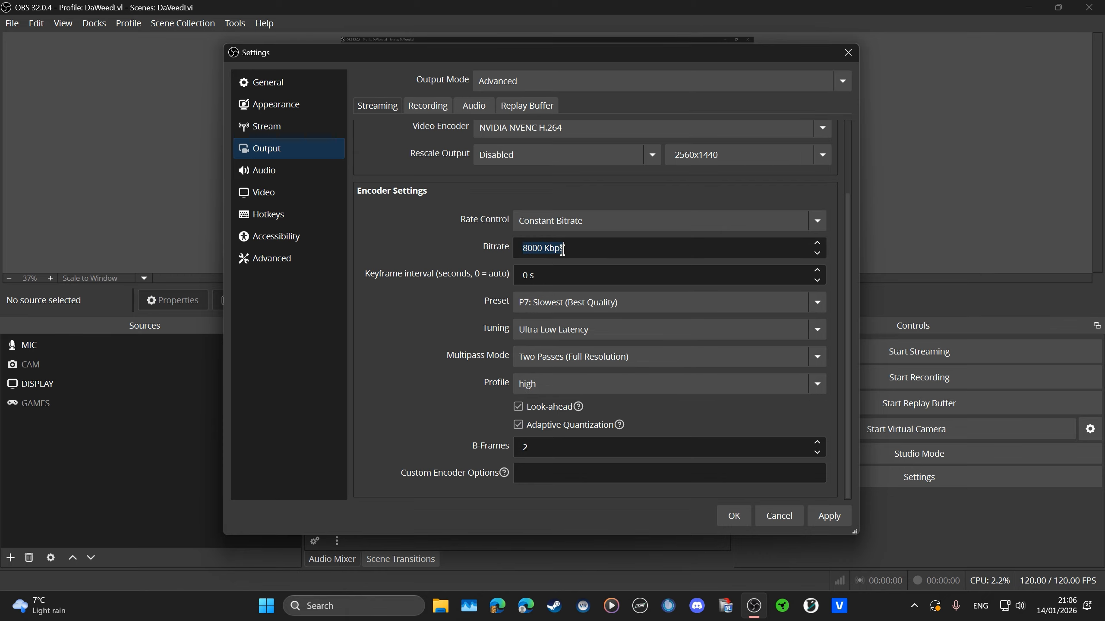
pyautogui.click(563, 249)
pyautogui.click(550, 302)
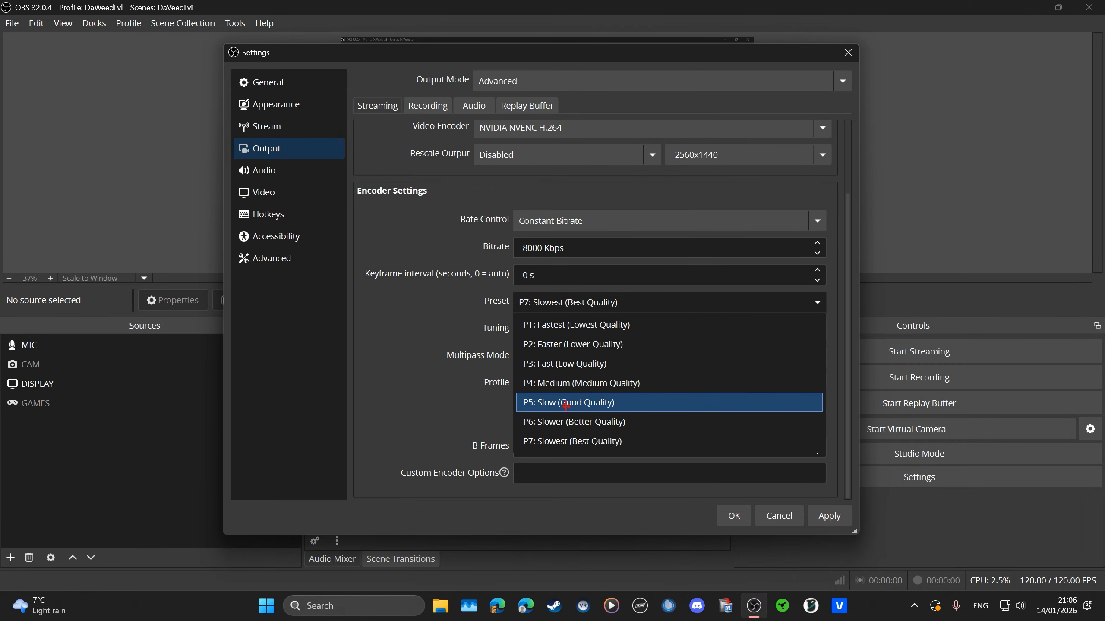
pyautogui.click(572, 302)
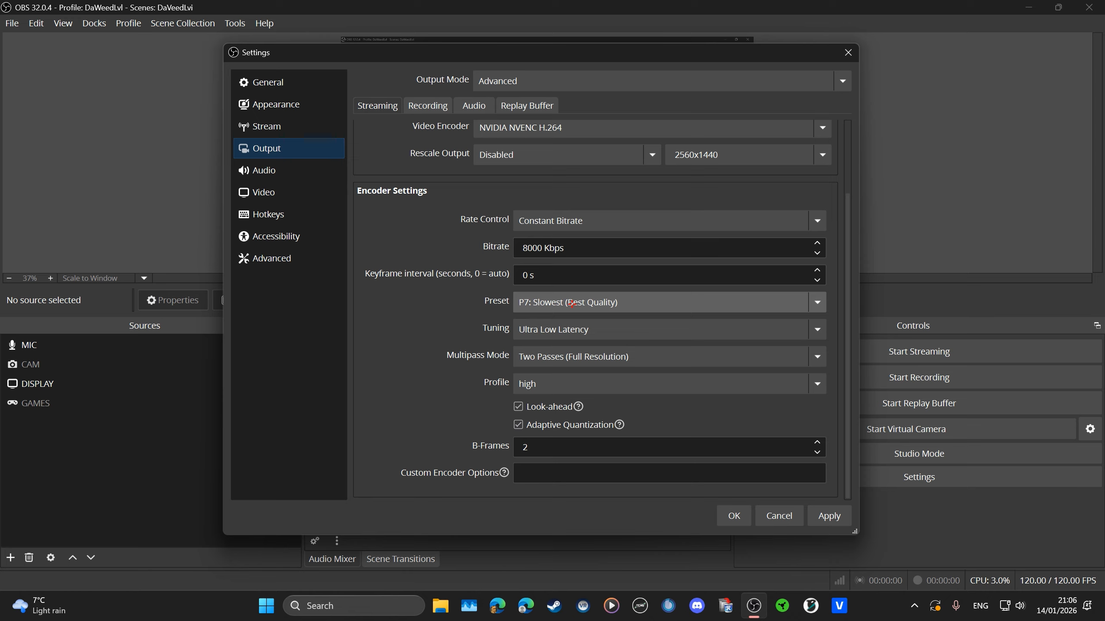
pyautogui.click(518, 406)
# Examine the bitrate value in the streaming encoder settings
pyautogui.moveTo(522, 247); pyautogui.dragTo(543, 247)
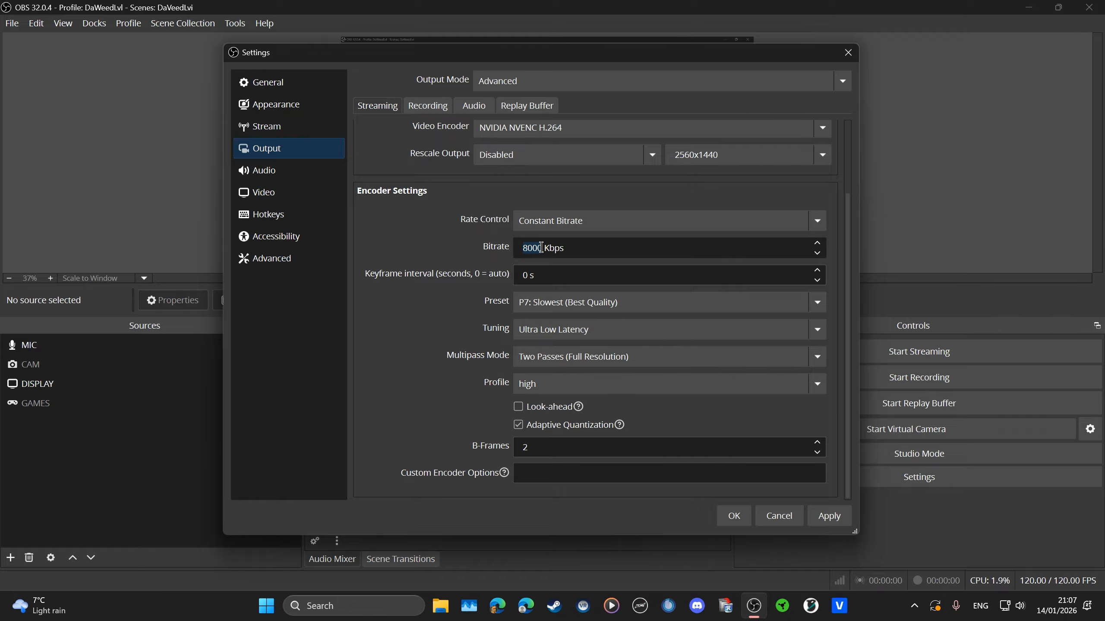
pyautogui.click(542, 249)
pyautogui.moveTo(542, 249)
pyautogui.mouseDown()
pyautogui.moveTo(522, 248)
pyautogui.moveTo(572, 248)
pyautogui.moveTo(522, 247)
pyautogui.mouseUp()
pyautogui.click(572, 247)
pyautogui.click(542, 247)
pyautogui.click(563, 247)
pyautogui.moveTo(563, 246); pyautogui.dragTo(522, 248)
pyautogui.click(522, 248)
pyautogui.moveTo(524, 247)
pyautogui.mouseDown()
pyautogui.moveTo(563, 249)
pyautogui.moveTo(527, 247)
pyautogui.moveTo(543, 247)
pyautogui.mouseUp()
pyautogui.click(563, 250)
pyautogui.click(563, 250)
# Try a streaming bitrate of 6000 Kbps, set it back to 8000 Kbps, and save and close the settings
pyautogui.write('6000')
pyautogui.moveTo(542, 248); pyautogui.dragTo(515, 247)
pyautogui.write('8000')
pyautogui.click(828, 516)
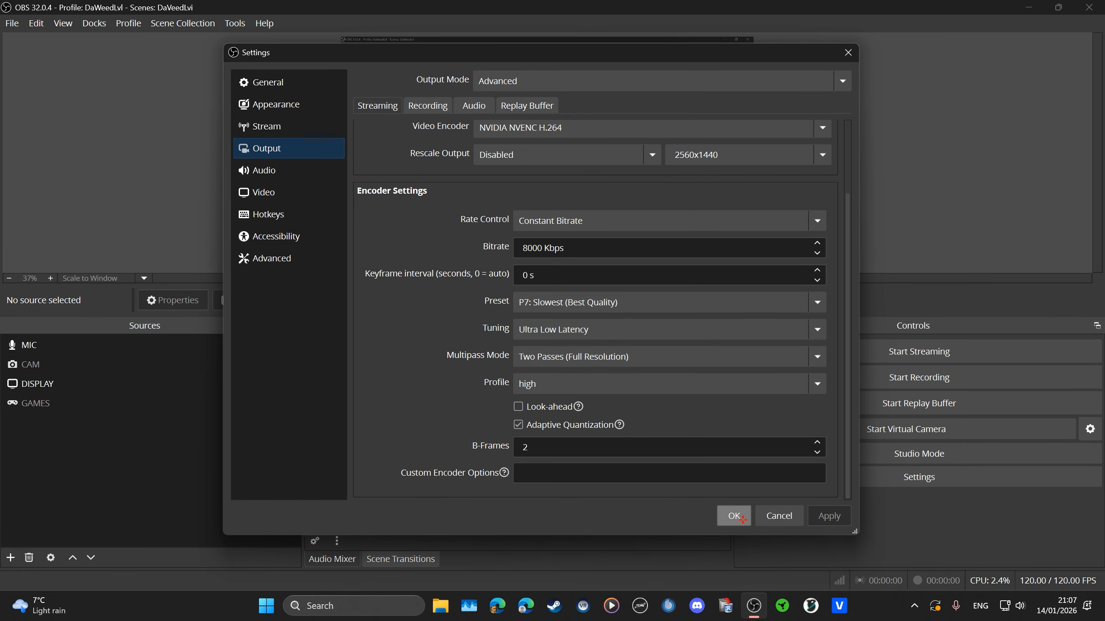
pyautogui.click(740, 514)
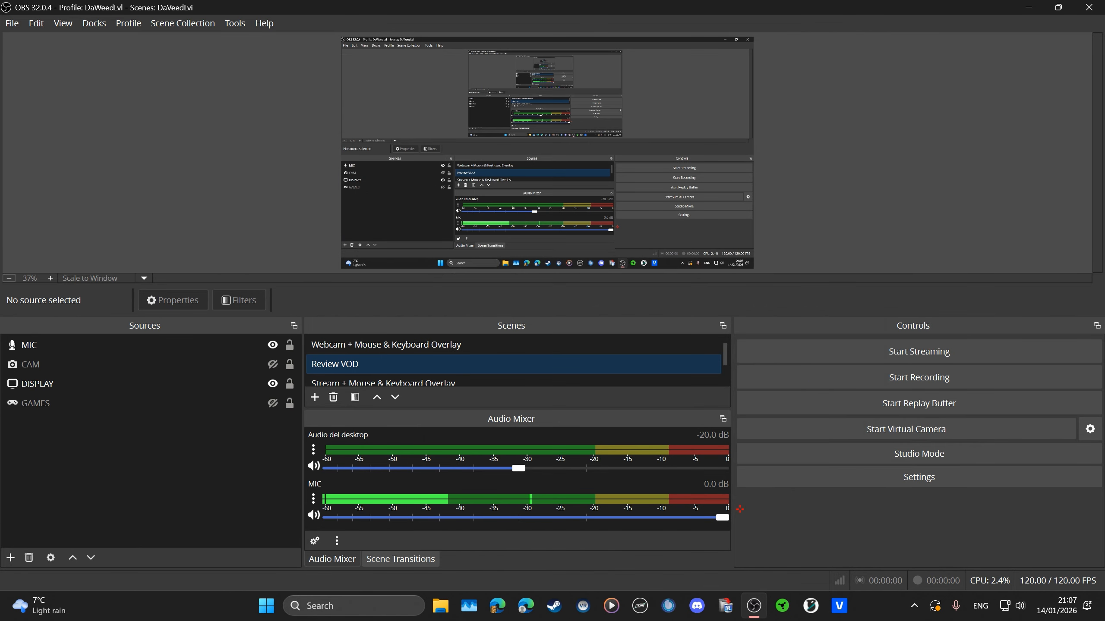